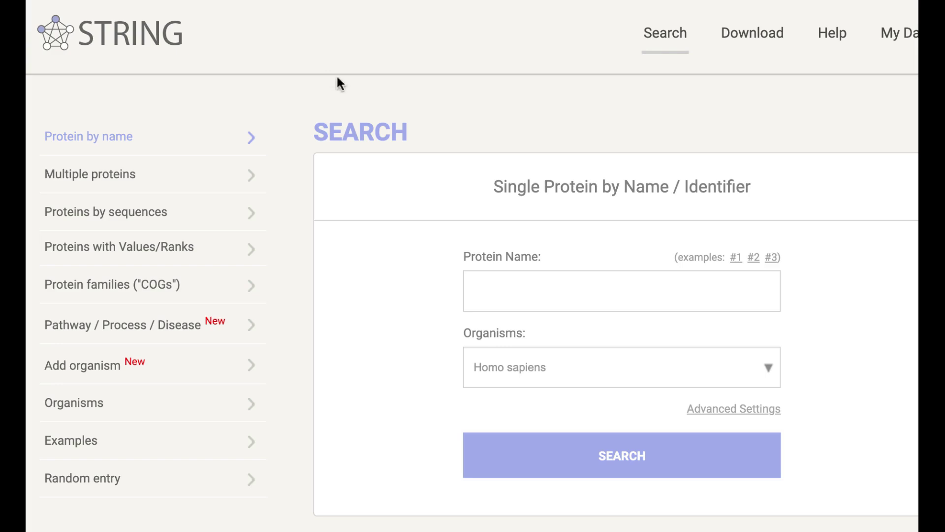
Search STRING for the protein EGFR in Homo sapiens
click(527, 284)
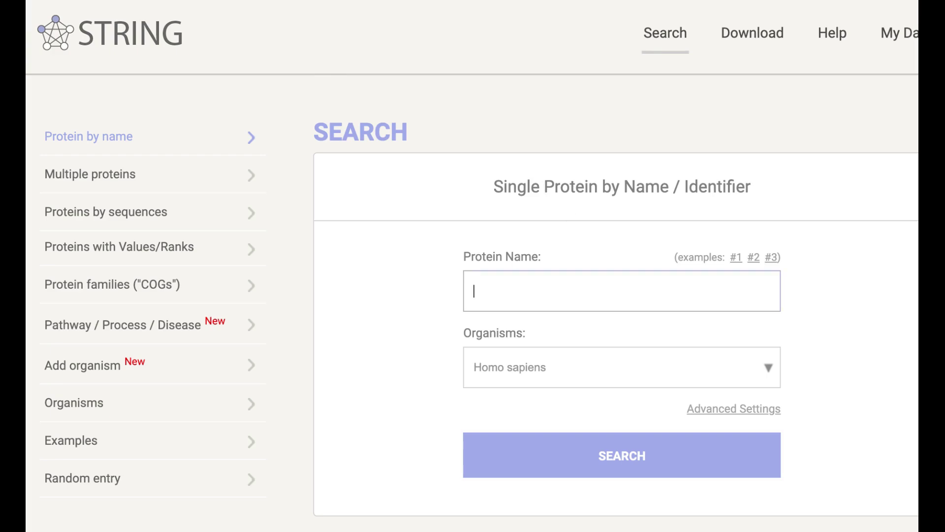
click(546, 279)
text(EGFR)
click(644, 449)
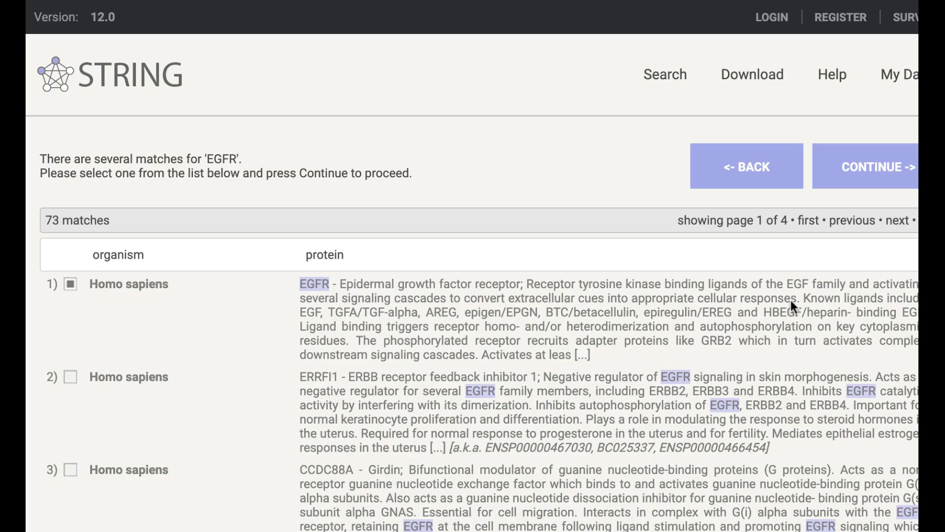
scroll(791, 302, down, 1)
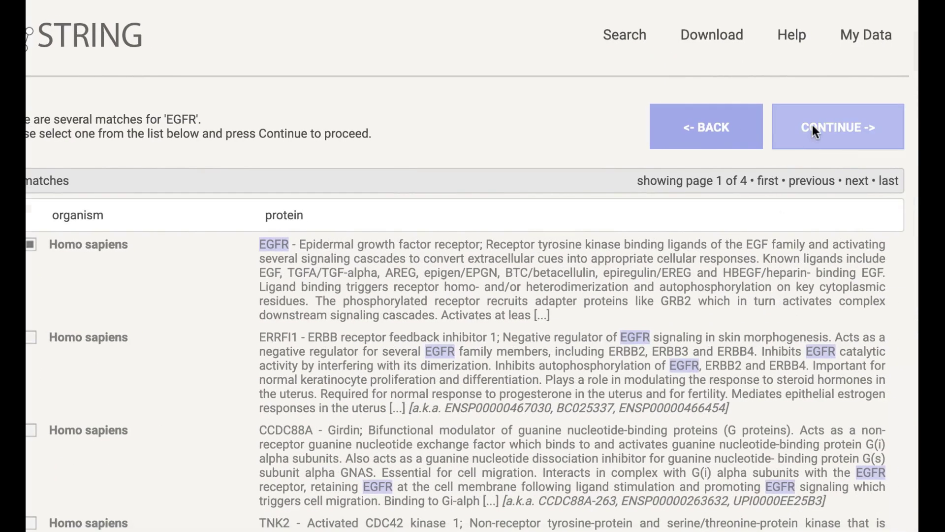
Continue with the top EGFR match and open EGFR's detail panel in the network
click(813, 126)
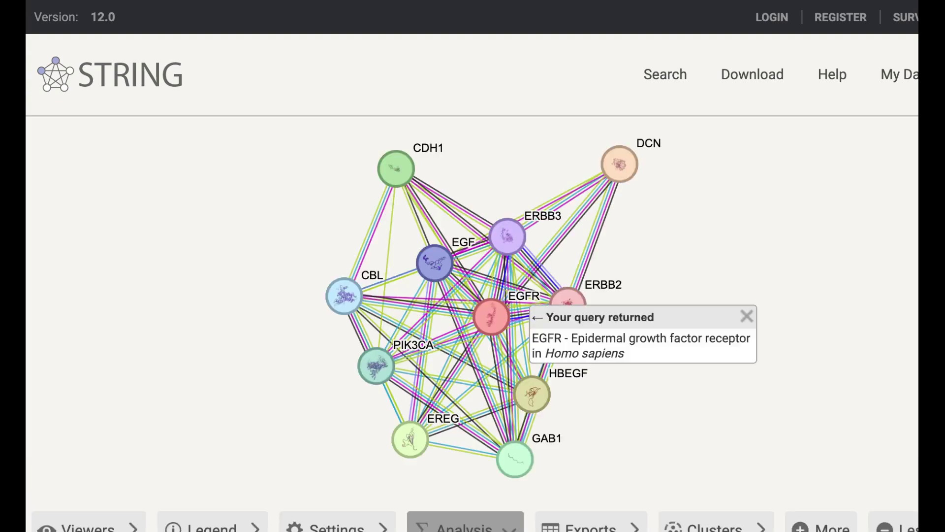
scroll(787, 79, down, 1)
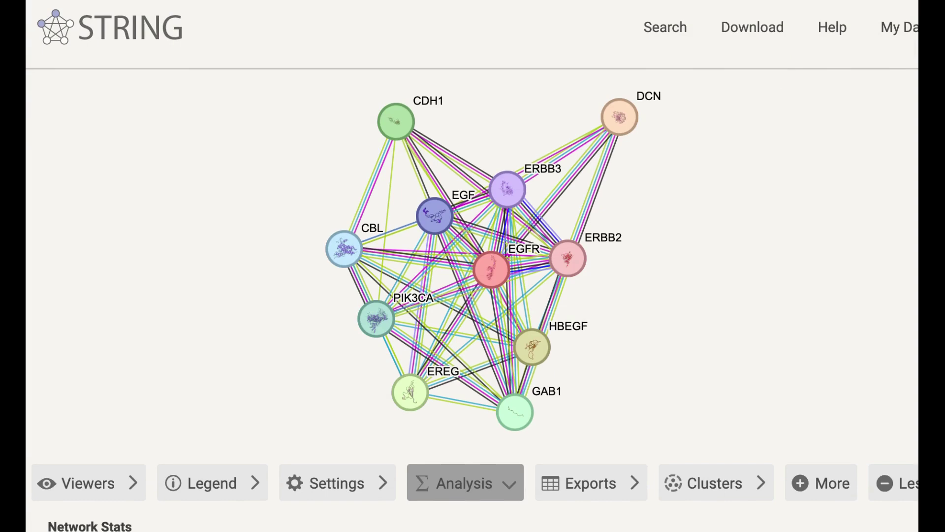
click(492, 272)
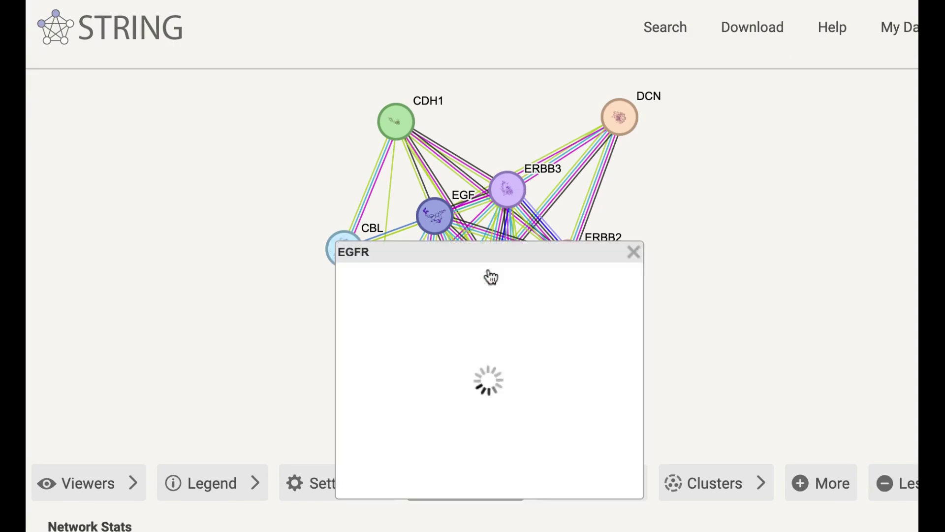
scroll(465, 323, down, 3)
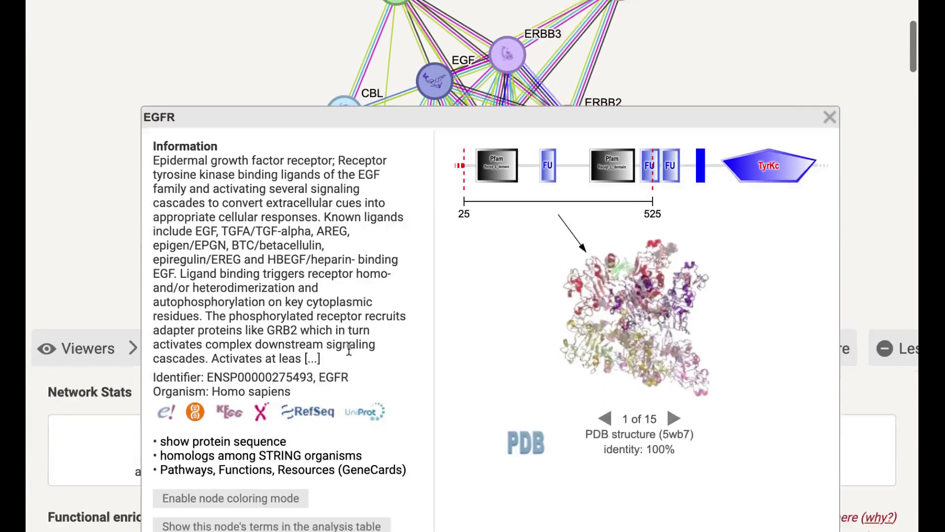
scroll(350, 349, down, 3)
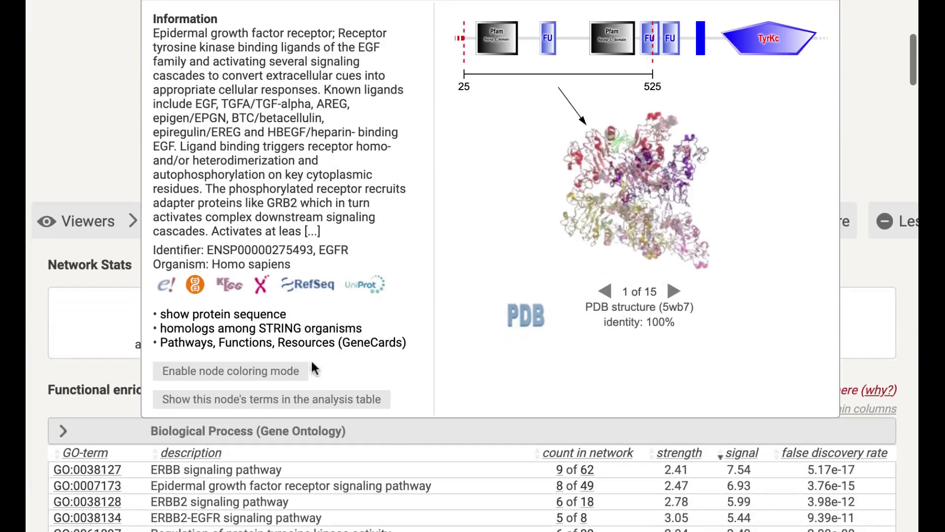
click(258, 373)
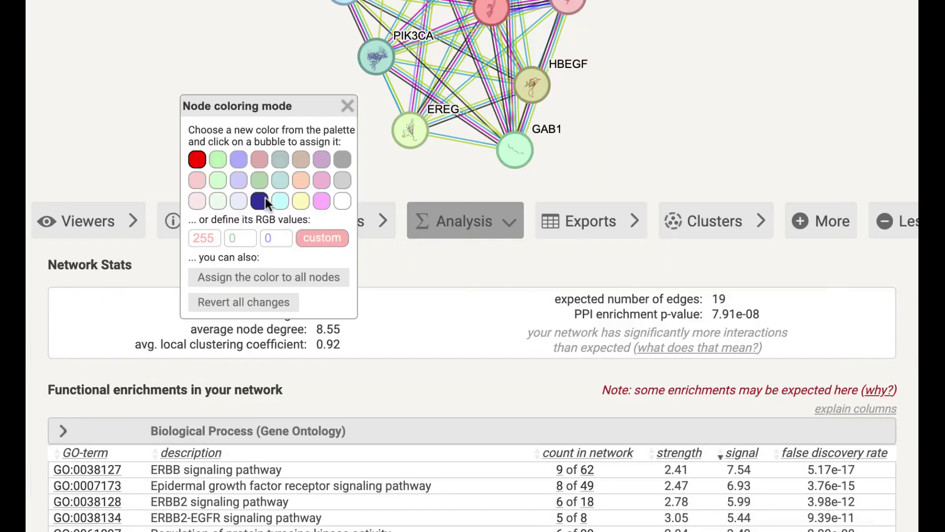
click(256, 158)
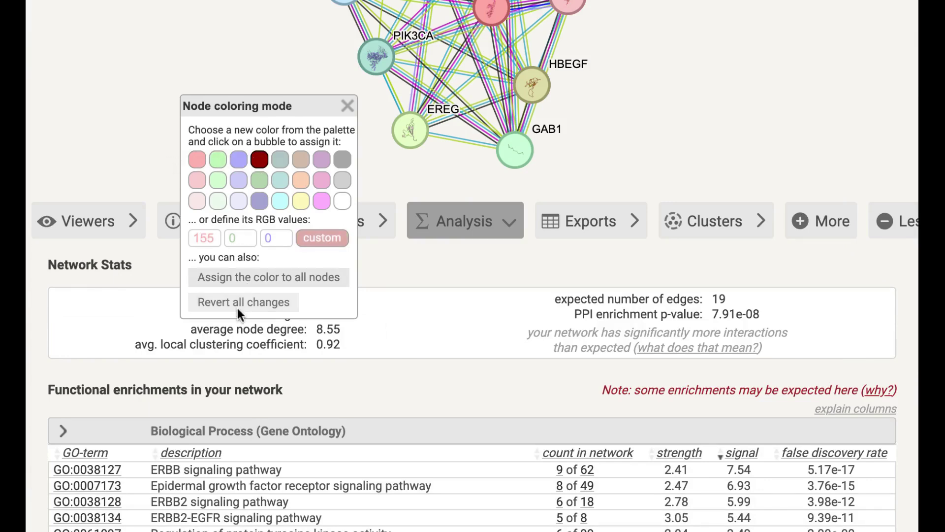
click(236, 277)
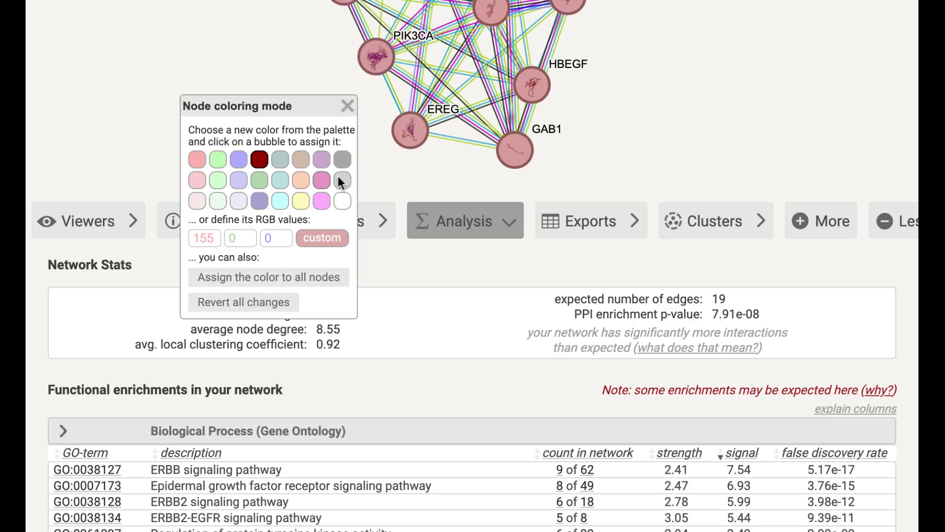
click(274, 184)
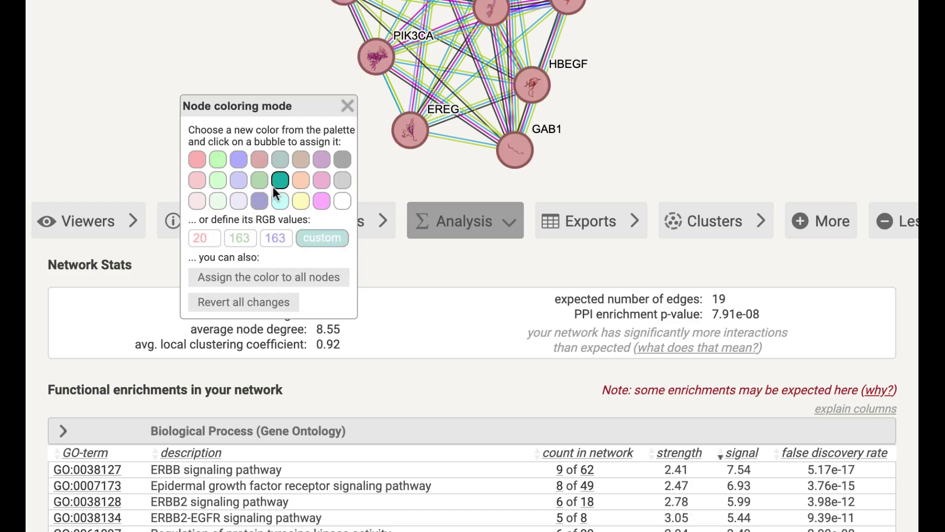
click(197, 159)
scroll(323, 174, up, 1)
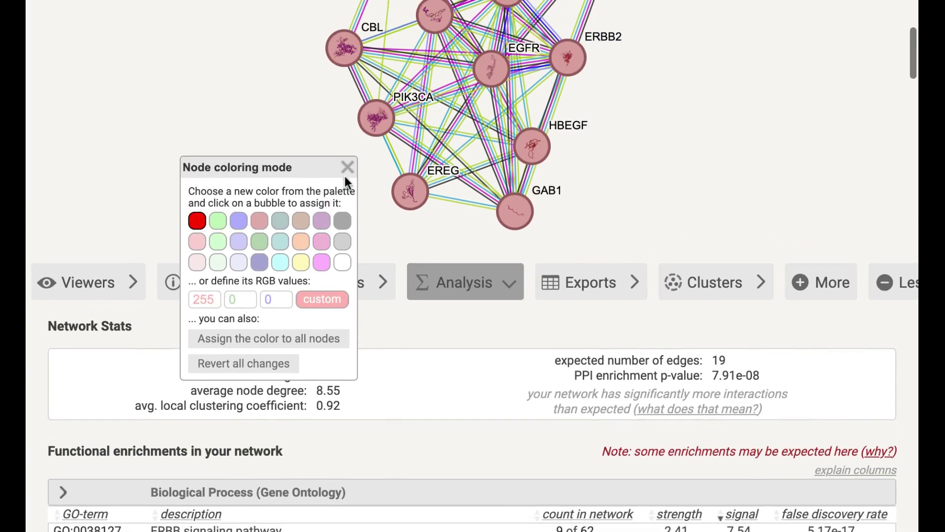
click(345, 173)
click(411, 193)
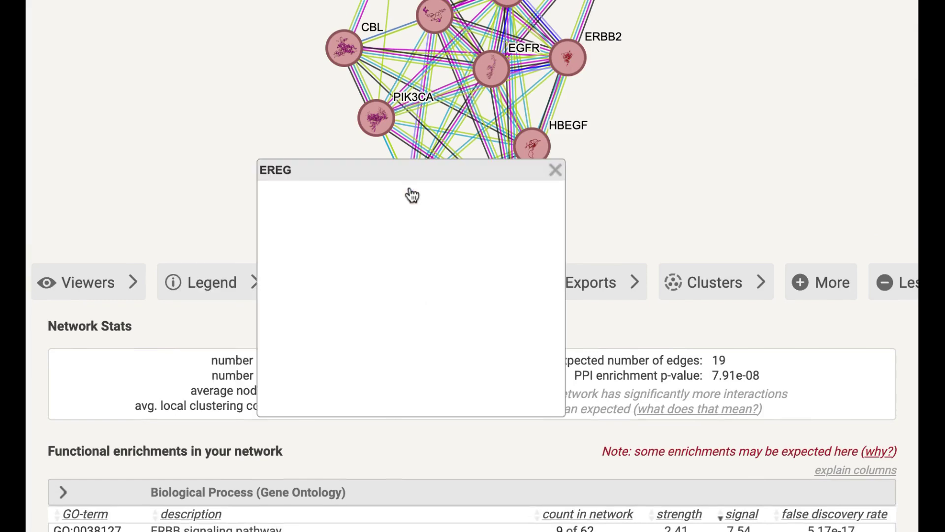
scroll(337, 305, down, 4)
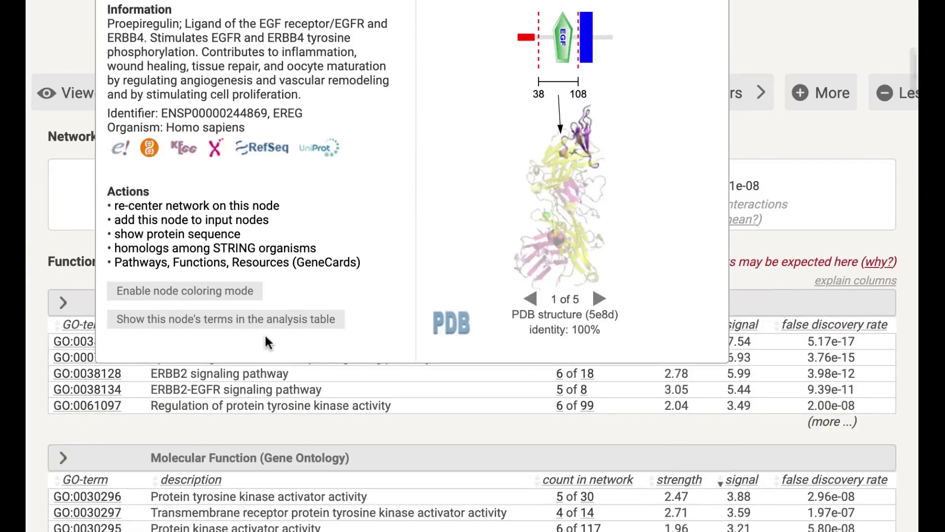
click(197, 290)
click(256, 302)
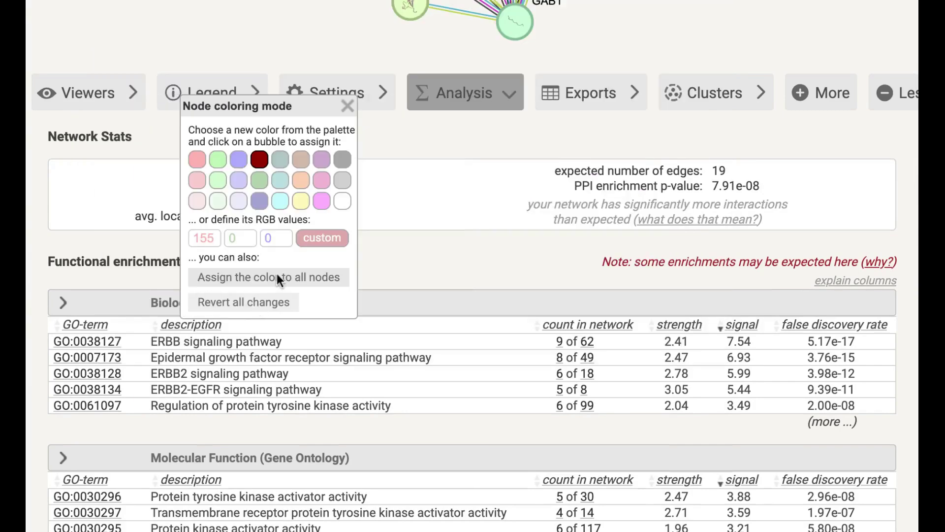
Show the Analysis results below the network and close the node colouring panel
scroll(354, 226, up, 8)
scroll(713, 247, down, 2)
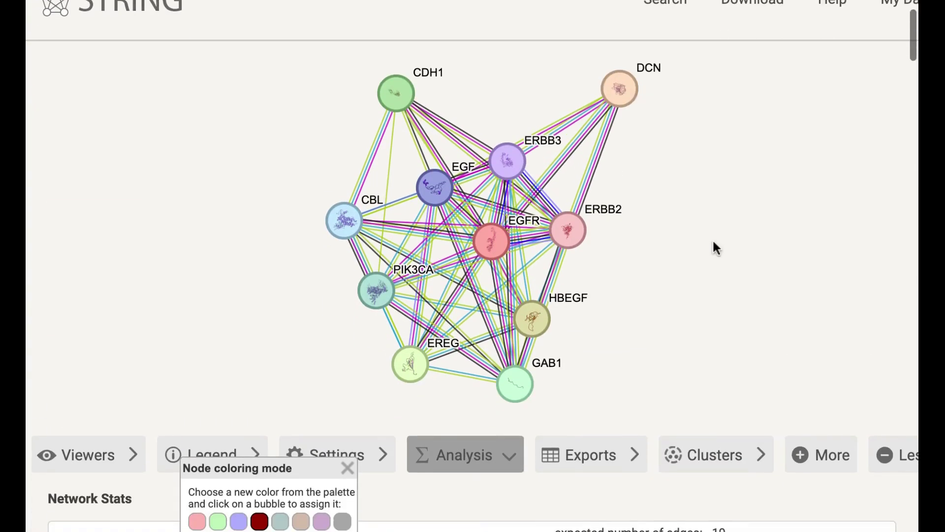
scroll(673, 245, down, 1)
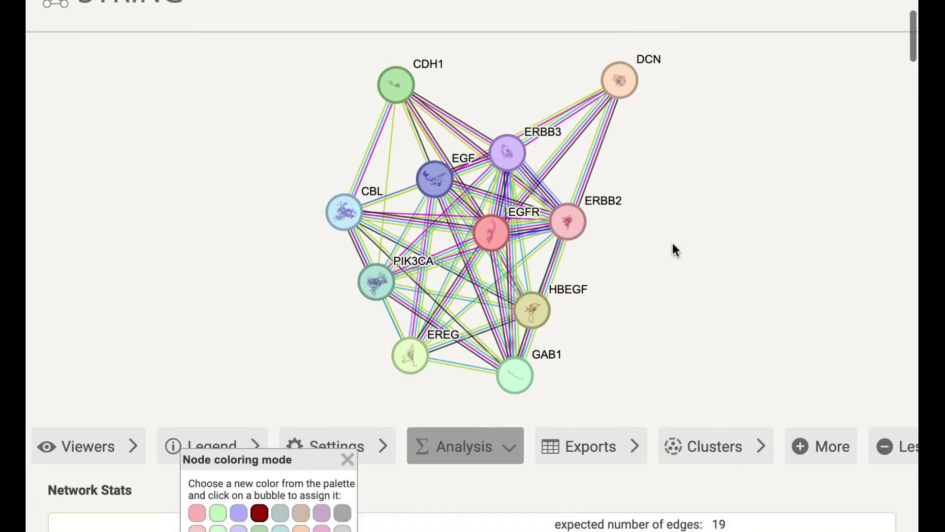
scroll(673, 244, up, 1)
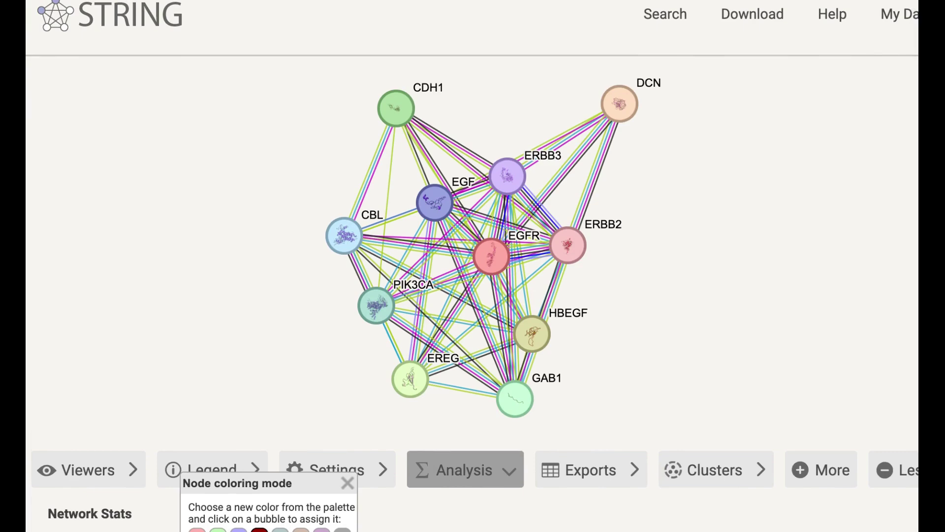
scroll(728, 251, down, 5)
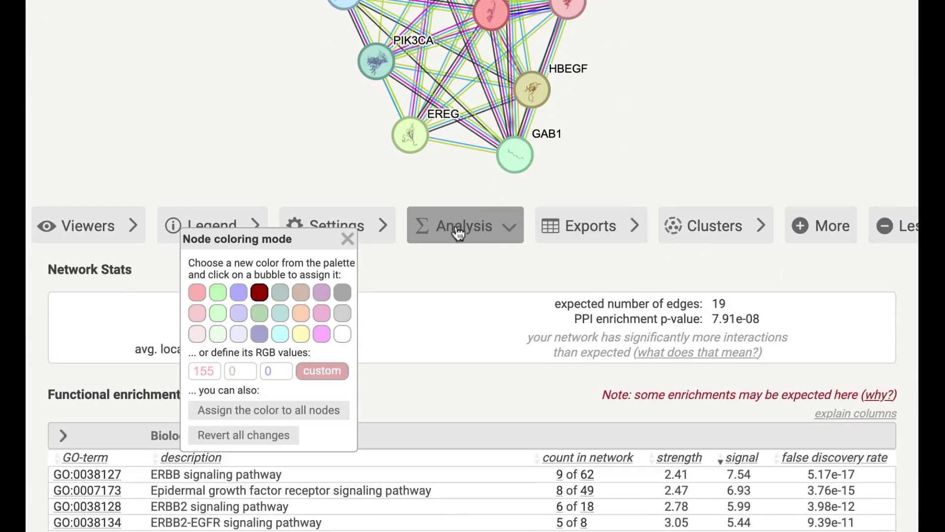
click(458, 232)
click(457, 232)
click(347, 239)
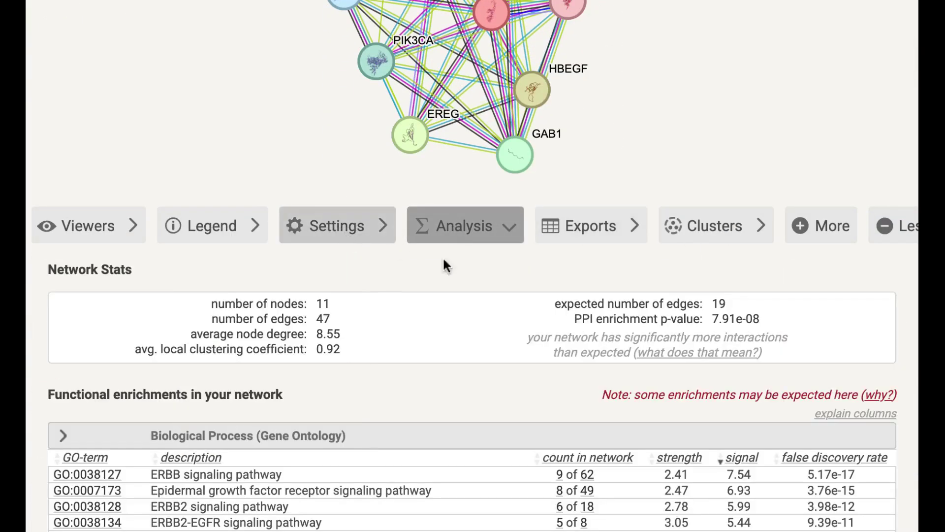
Inspect the interaction evidence for the GAB1–PIK3CA edge
scroll(466, 270, down, 2)
scroll(428, 167, down, 1)
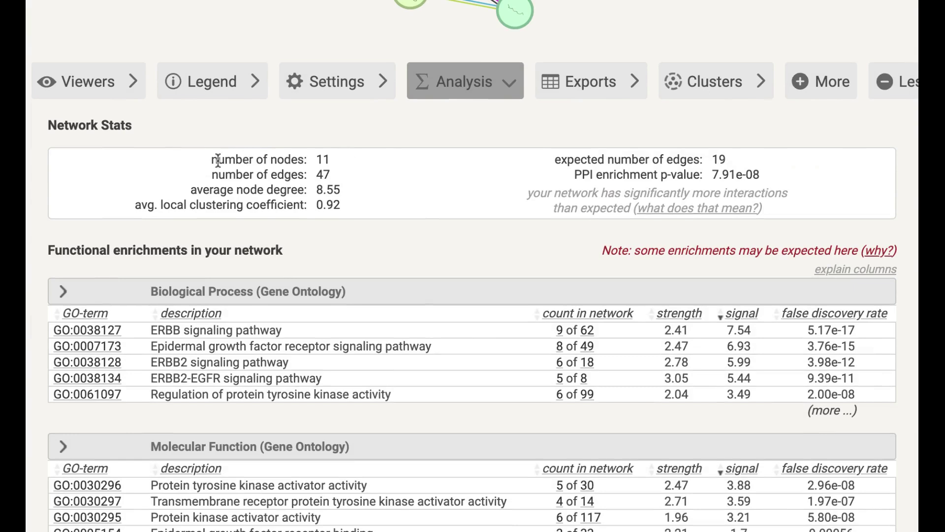
drag(218, 159, 235, 159)
click(334, 158)
scroll(547, 162, up, 3)
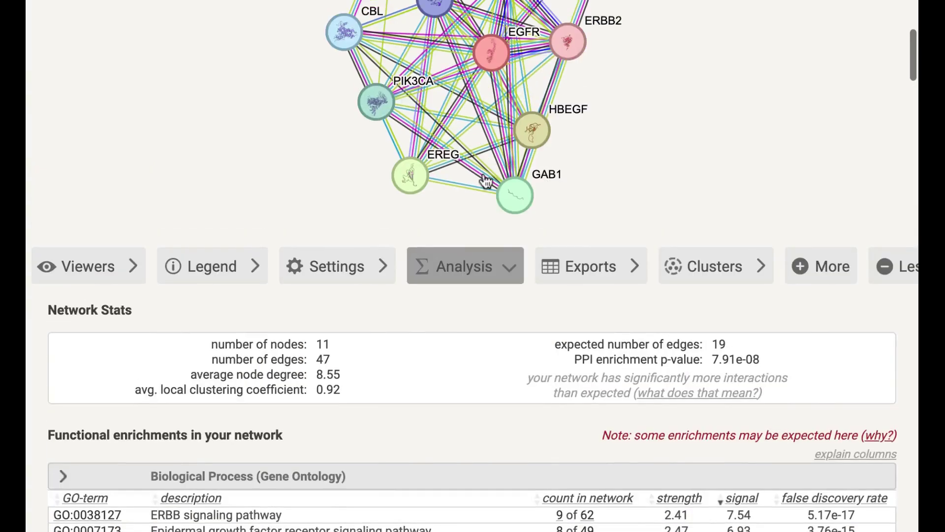
click(480, 175)
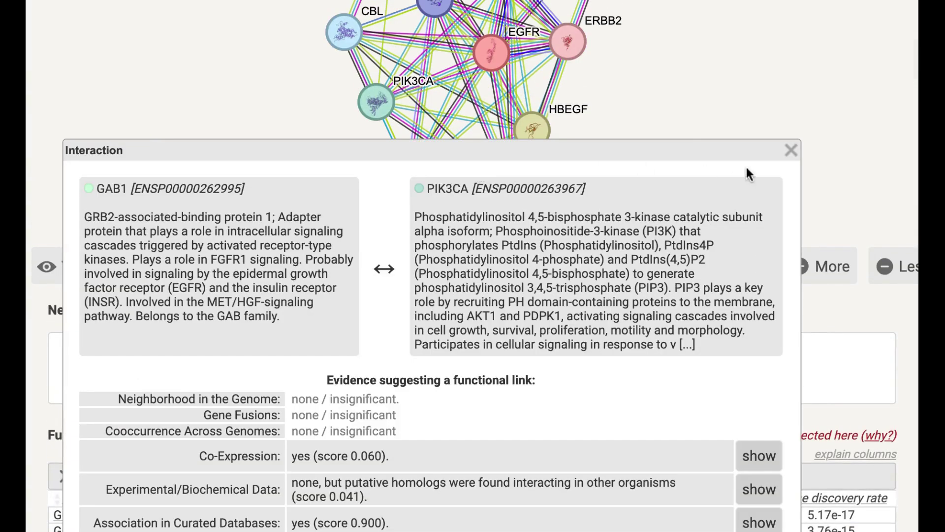
click(788, 152)
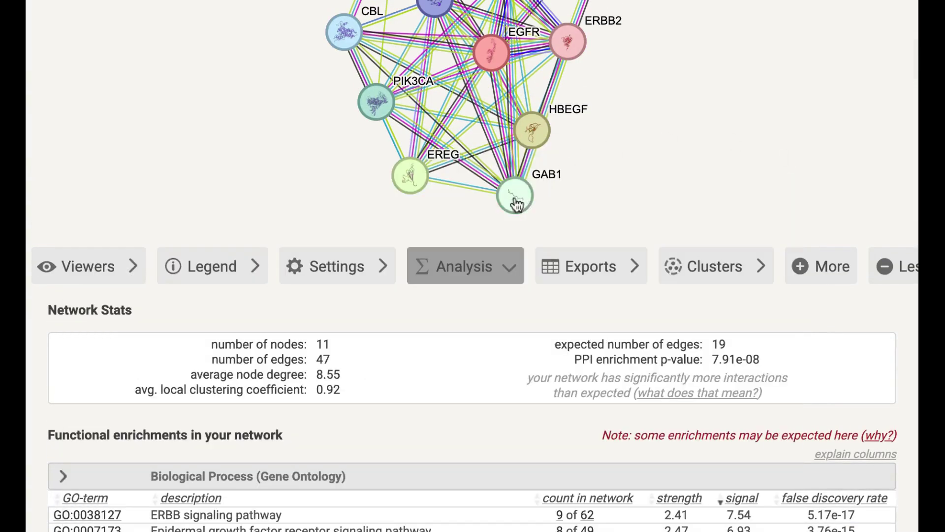
Select the PPI enrichment p-value line in Network Stats
scroll(583, 166, down, 3)
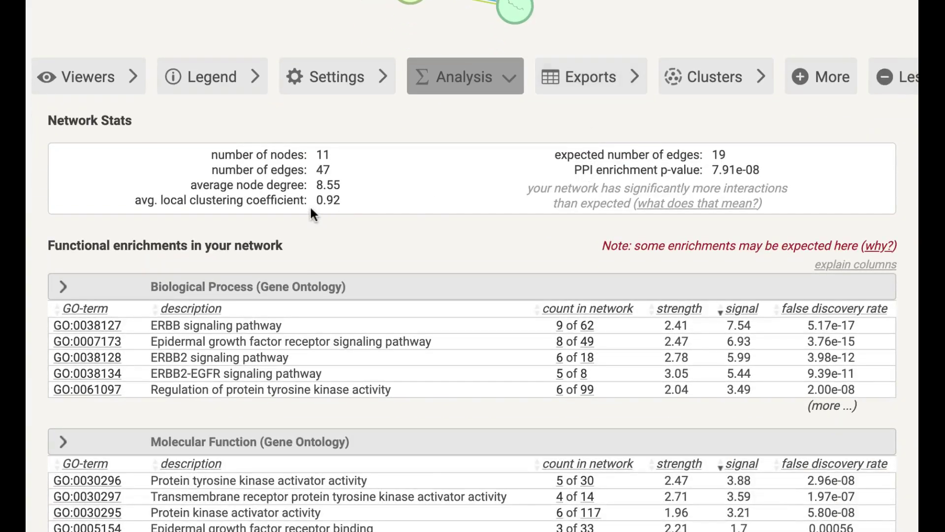
scroll(386, 194, down, 2)
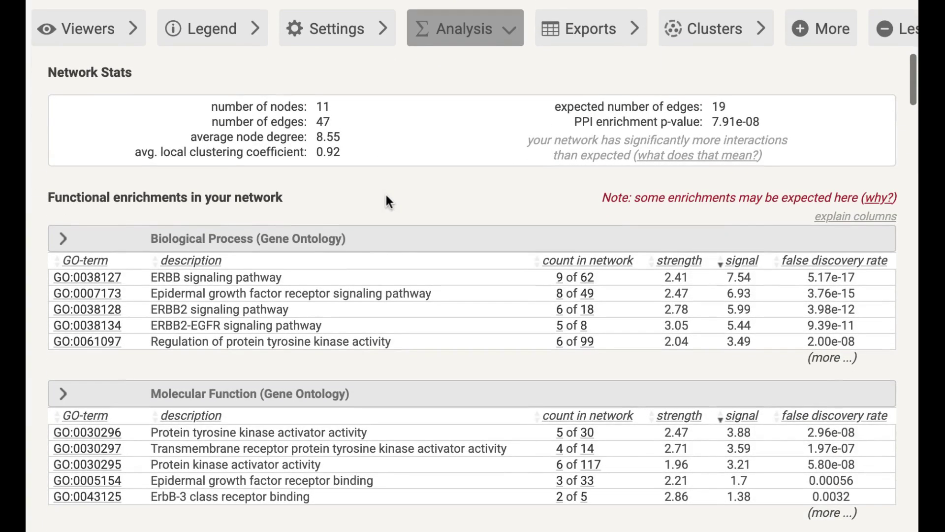
drag(575, 121, 776, 125)
Scroll through the GO, PubMed, KEGG, Reactome, DISEASES, keyword and domain enrichment tables
click(819, 120)
scroll(466, 199, down, 1)
scroll(465, 200, down, 20)
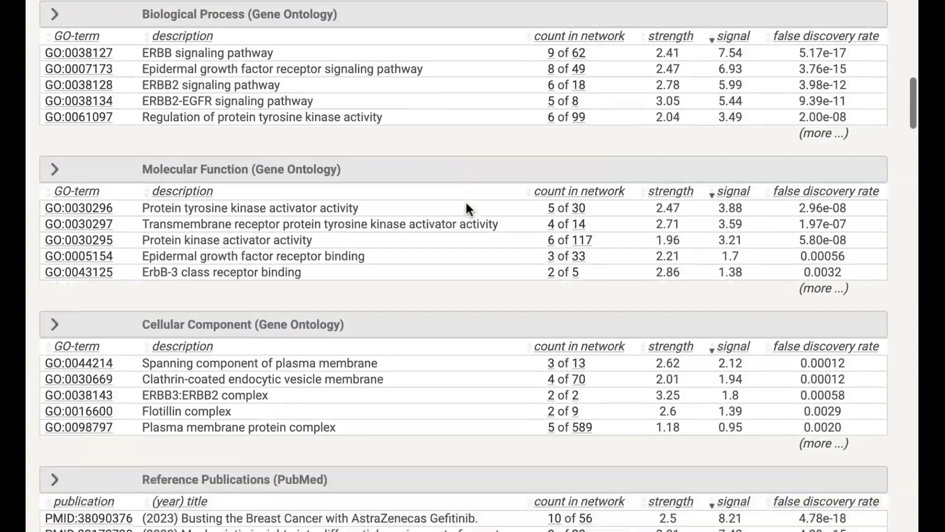
scroll(397, 184, up, 20)
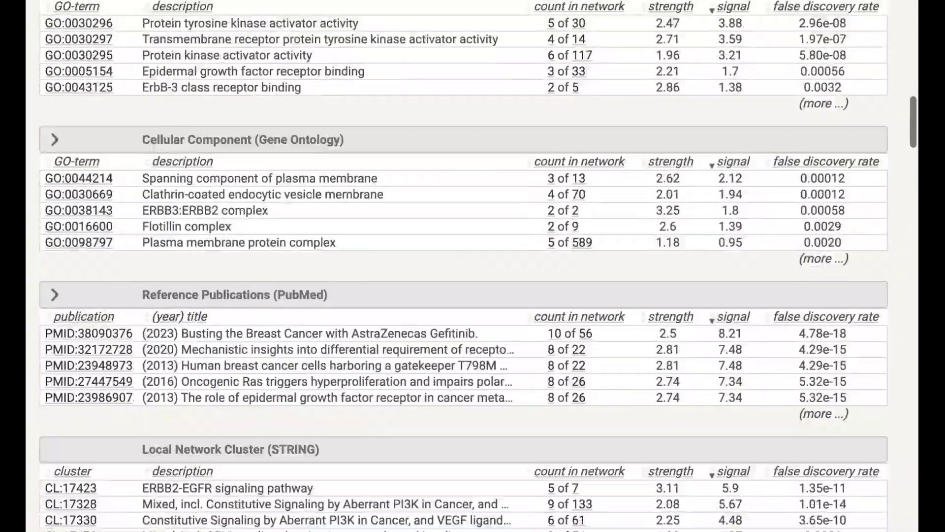
scroll(373, 184, down, 5)
scroll(373, 185, down, 1)
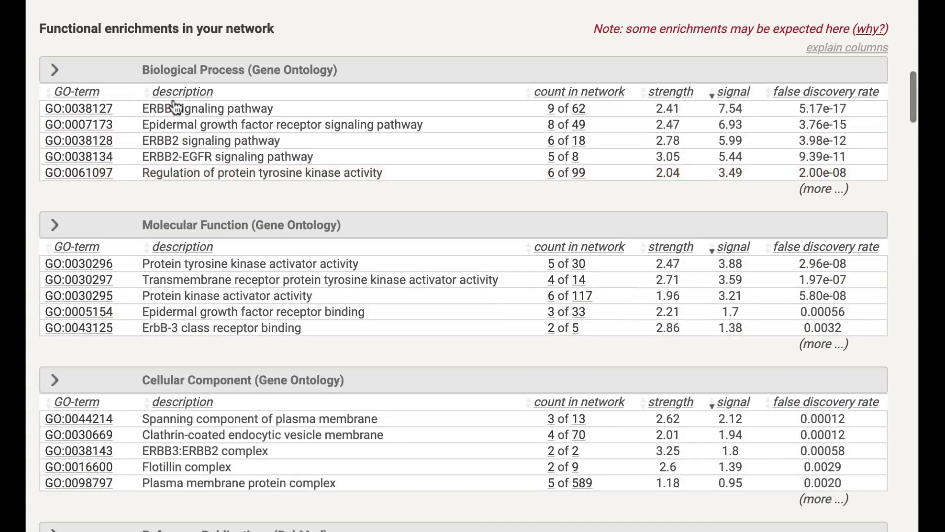
scroll(398, 68, down, 2)
scroll(400, 69, down, 1)
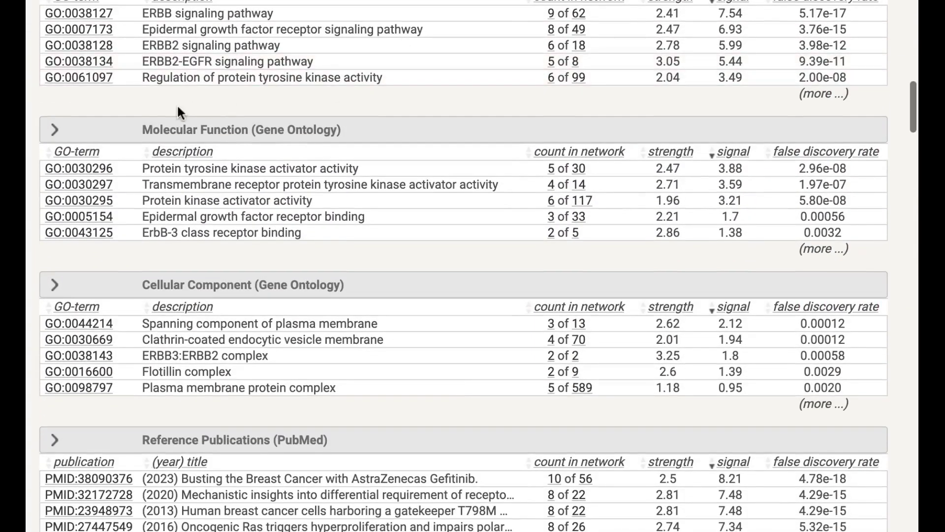
scroll(401, 149, down, 3)
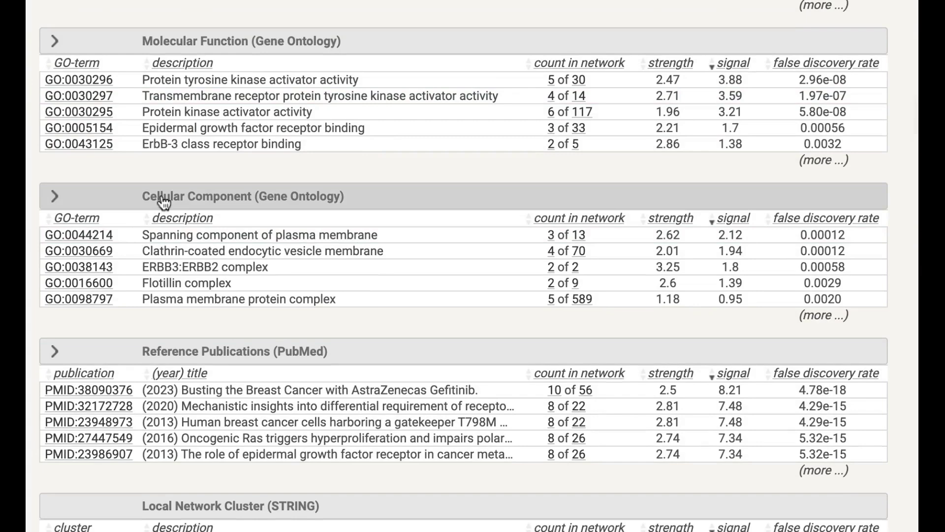
scroll(330, 211, down, 5)
scroll(318, 189, down, 1)
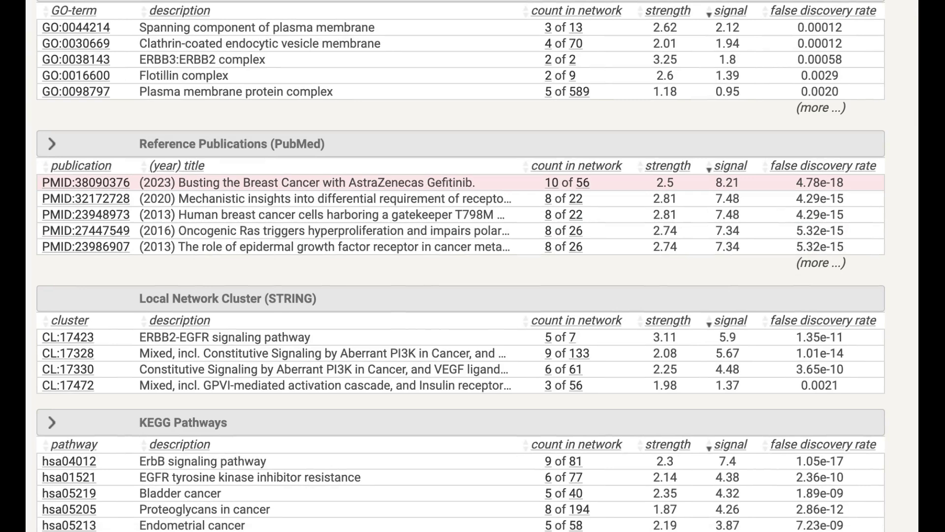
scroll(290, 298, down, 3)
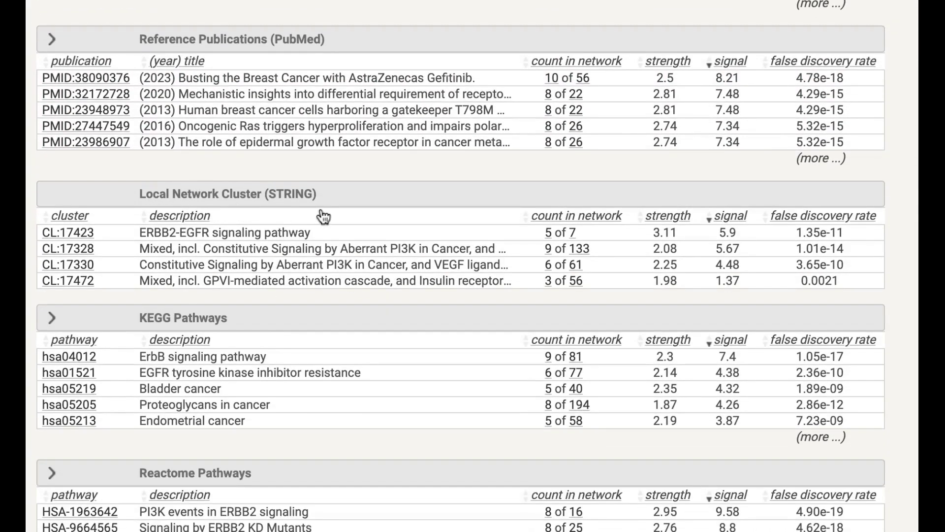
scroll(324, 215, down, 2)
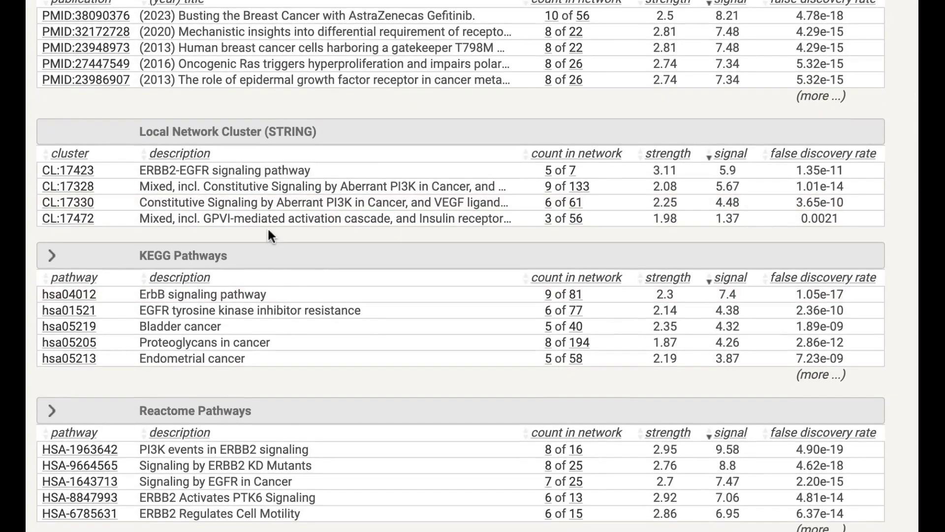
scroll(269, 231, down, 1)
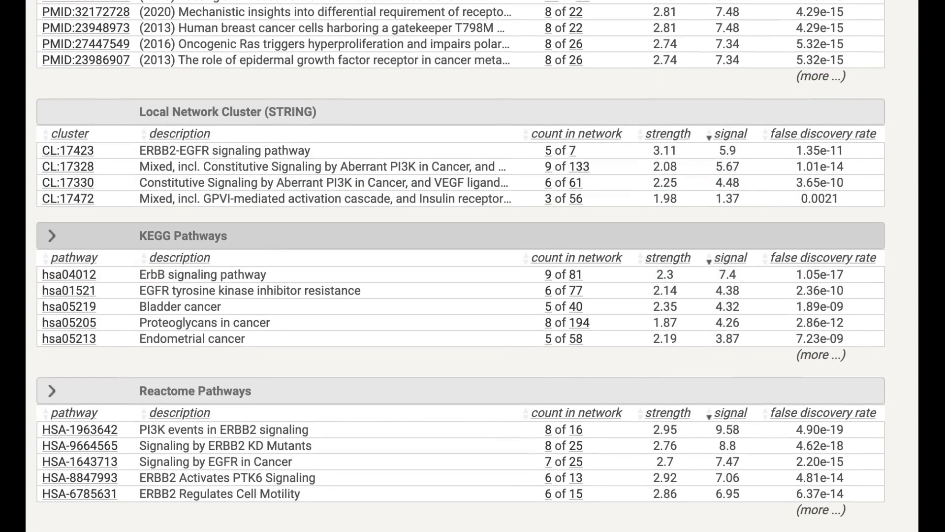
scroll(264, 168, down, 2)
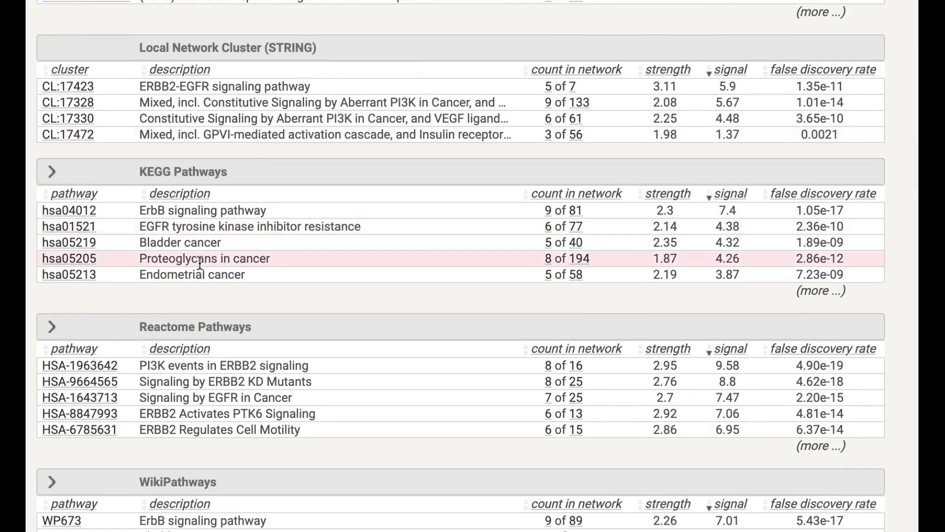
scroll(355, 251, down, 5)
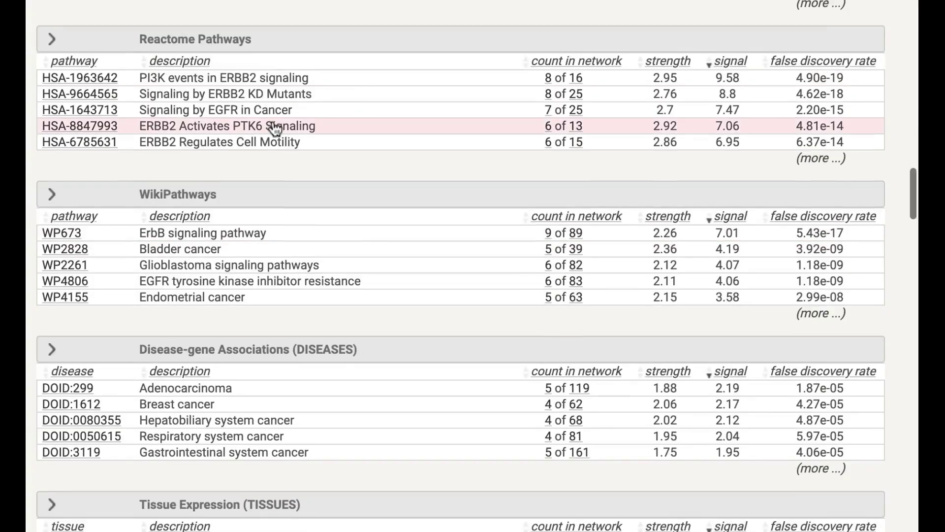
scroll(275, 128, down, 1)
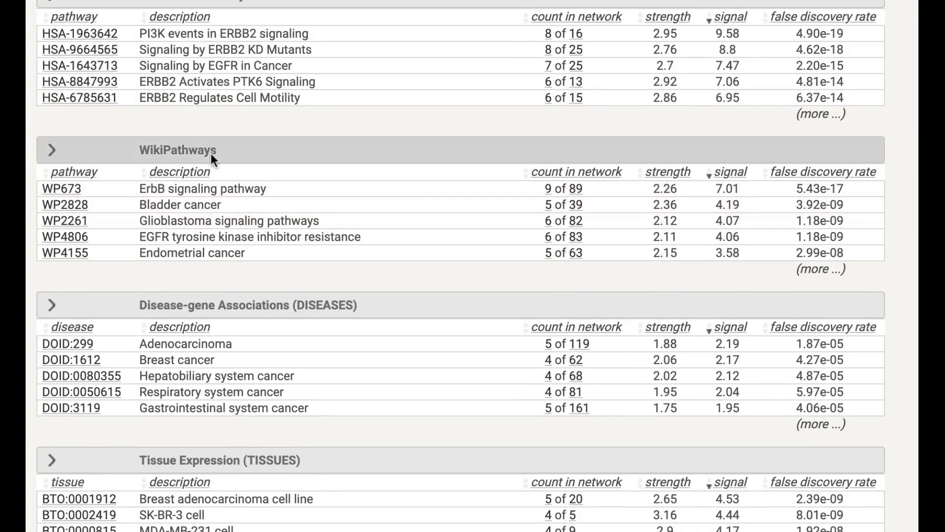
scroll(220, 204, down, 3)
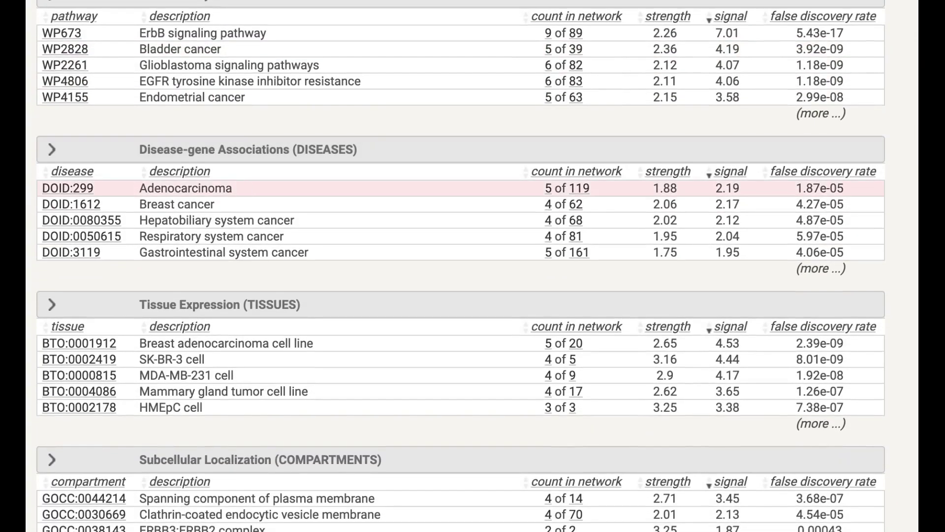
scroll(220, 205, down, 3)
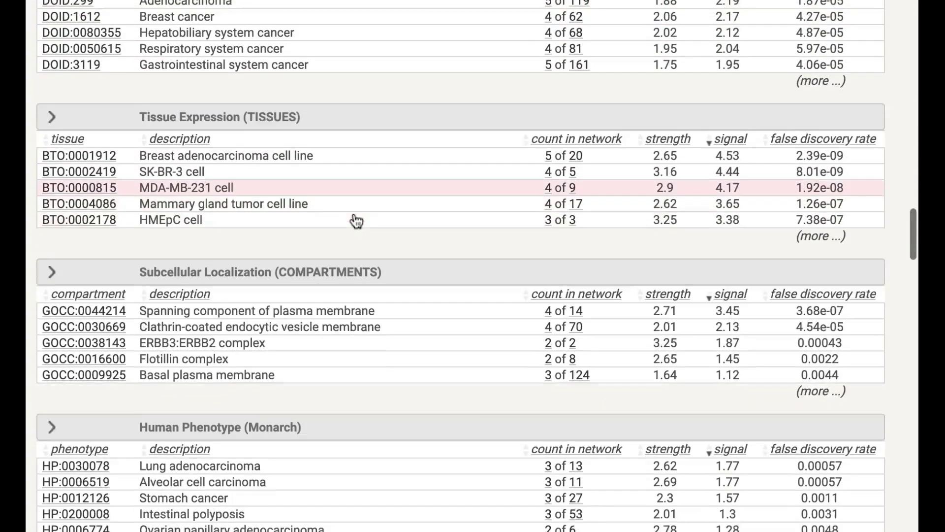
scroll(356, 220, down, 2)
scroll(256, 235, down, 2)
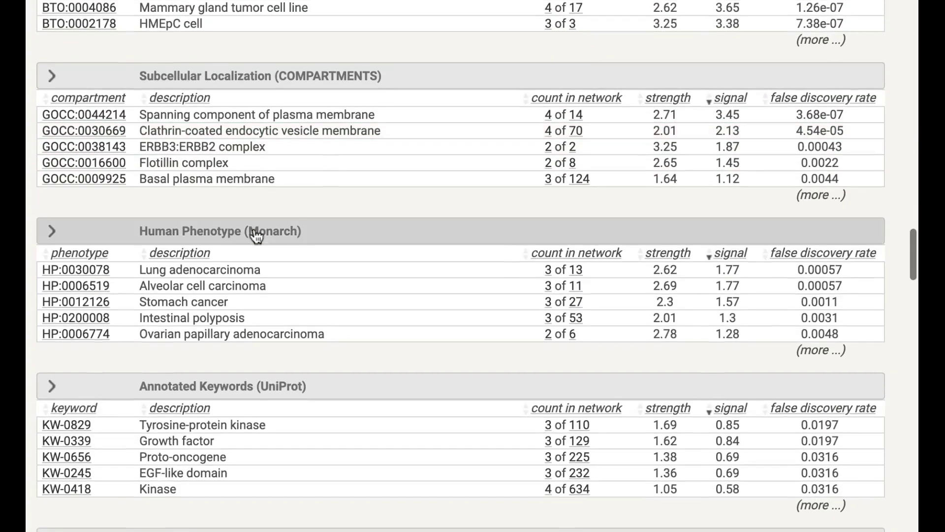
scroll(264, 304, down, 1)
scroll(270, 249, down, 1)
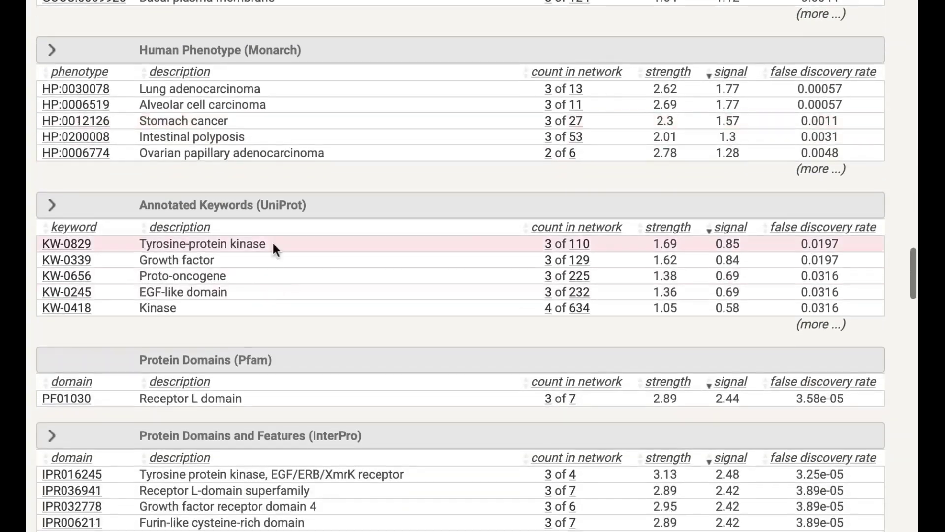
scroll(266, 304, down, 4)
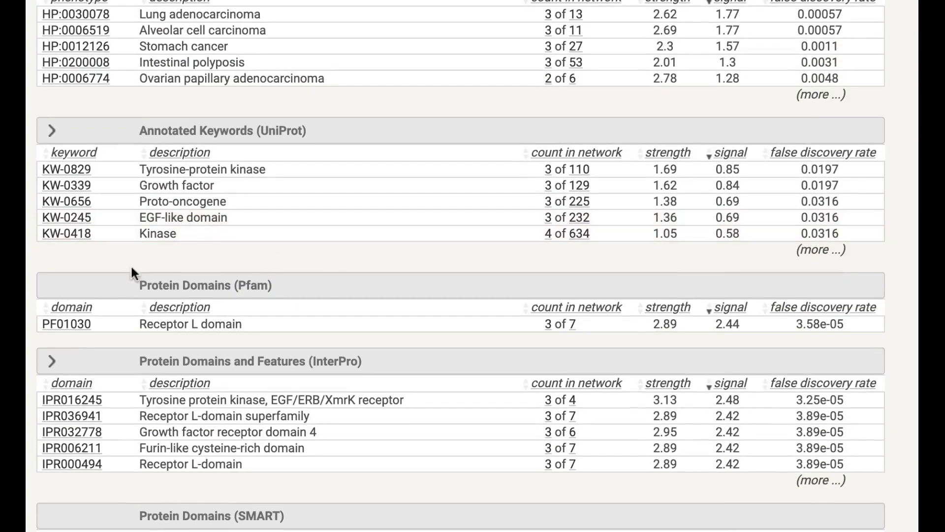
scroll(305, 295, down, 1)
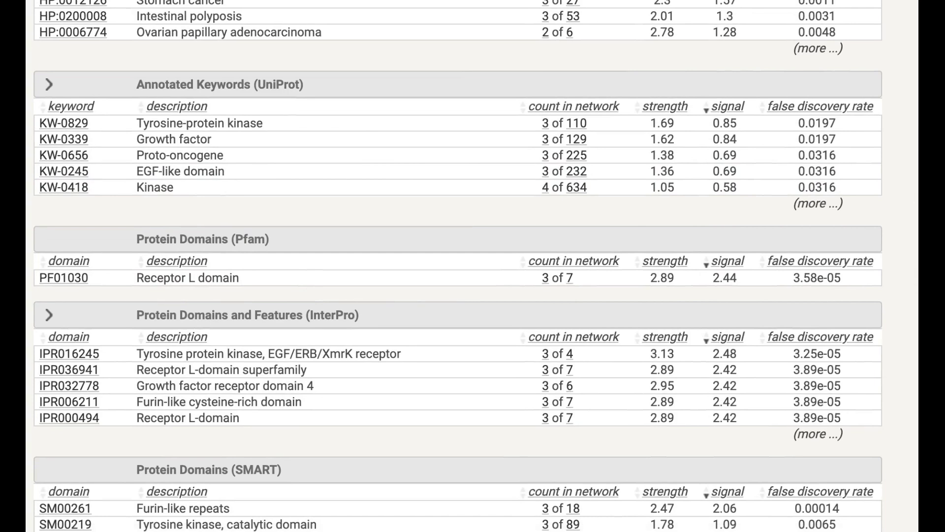
scroll(312, 247, down, 3)
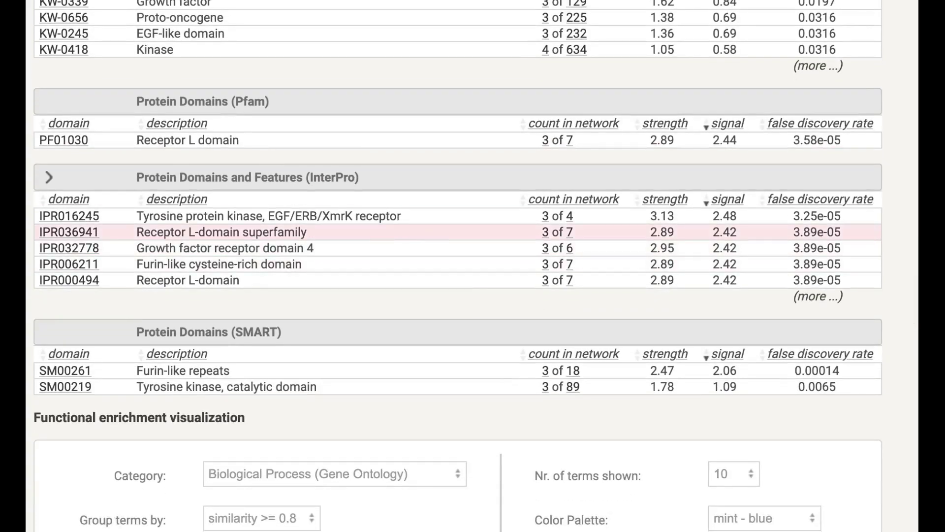
scroll(168, 244, down, 1)
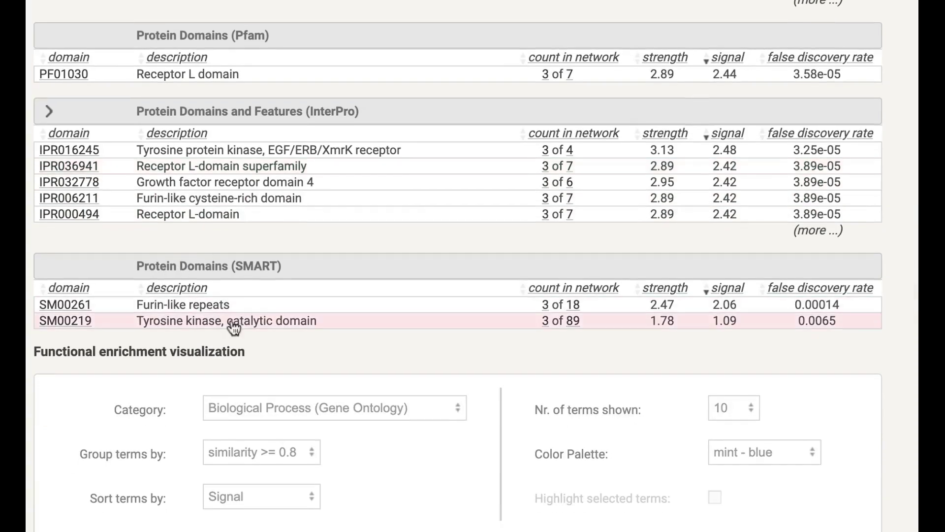
Bring the 10-term Biological Process enrichment chart, led by ERBB signaling pathway, into view
scroll(380, 261, down, 5)
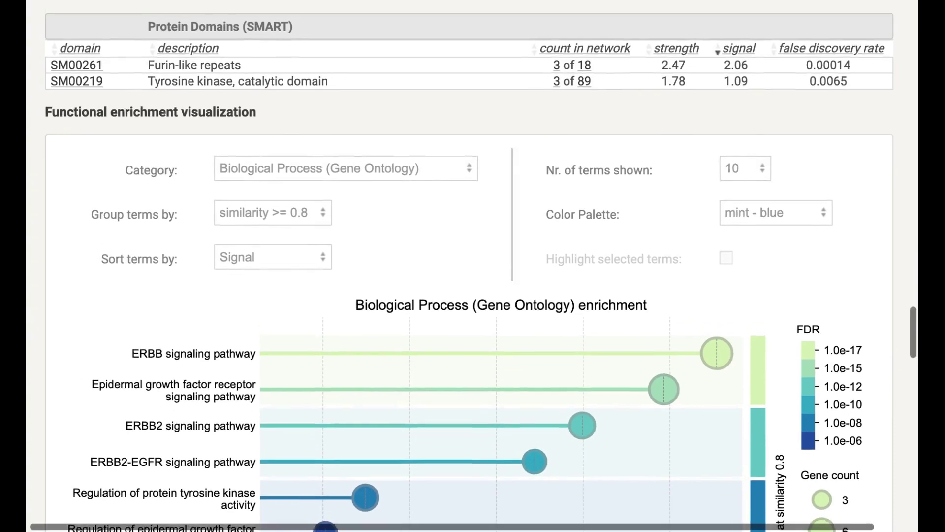
scroll(379, 262, down, 2)
scroll(376, 177, down, 3)
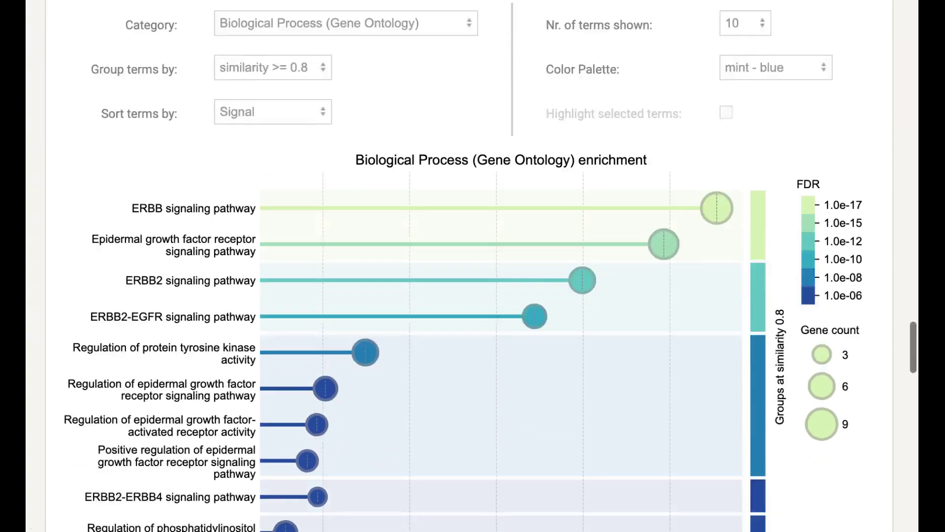
scroll(489, 374, up, 1)
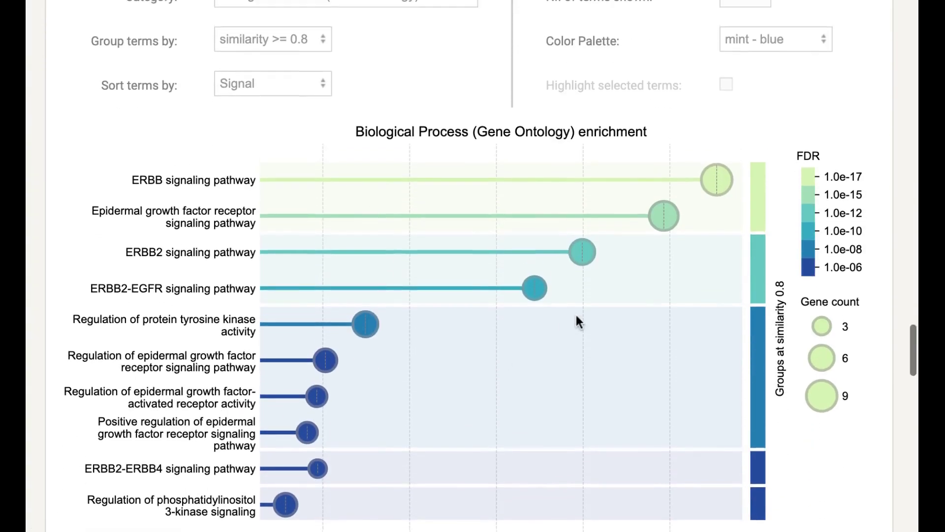
scroll(285, 300, up, 2)
scroll(285, 301, down, 1)
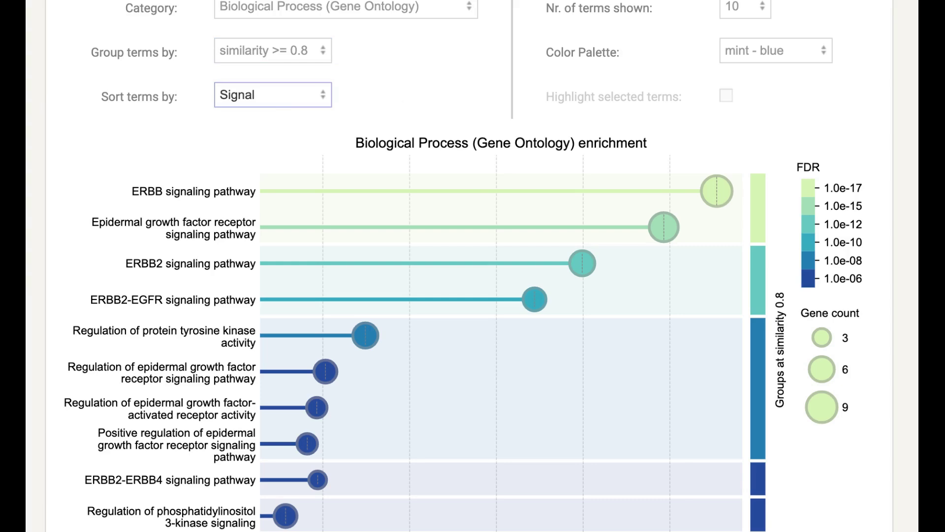
scroll(692, 116, up, 1)
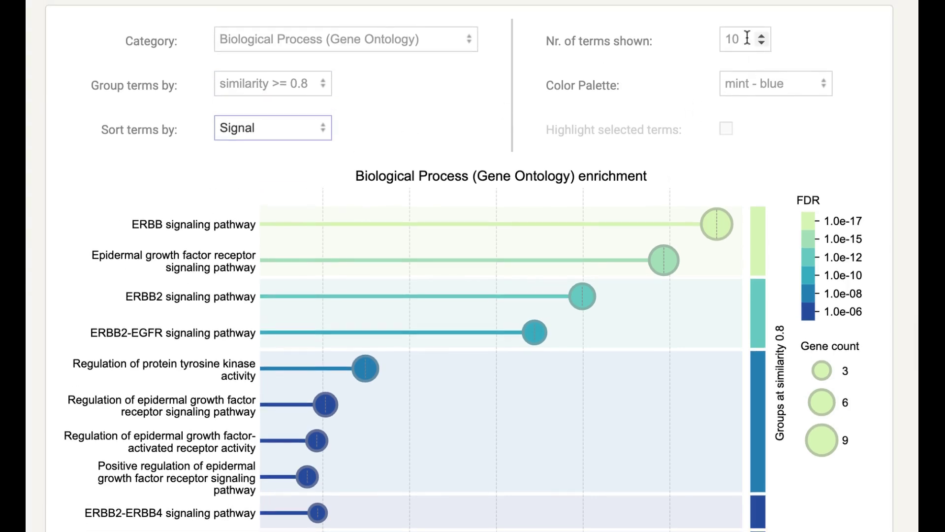
scroll(747, 36, down, 1)
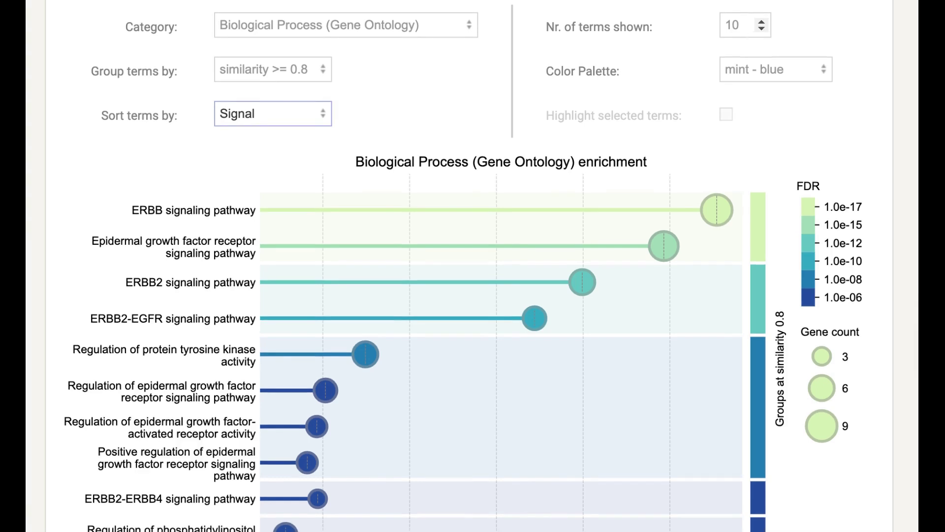
Set the enrichment plot's number of terms shown to 15, after briefly trying 5
click(739, 26)
key(BackSpace)
key(BackSpace)
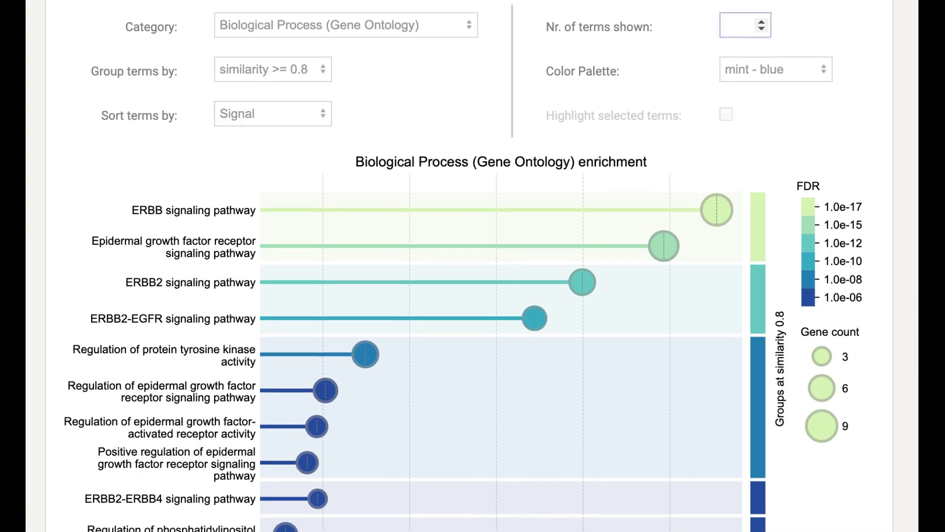
text(5)
click(847, 103)
scroll(618, 214, down, 3)
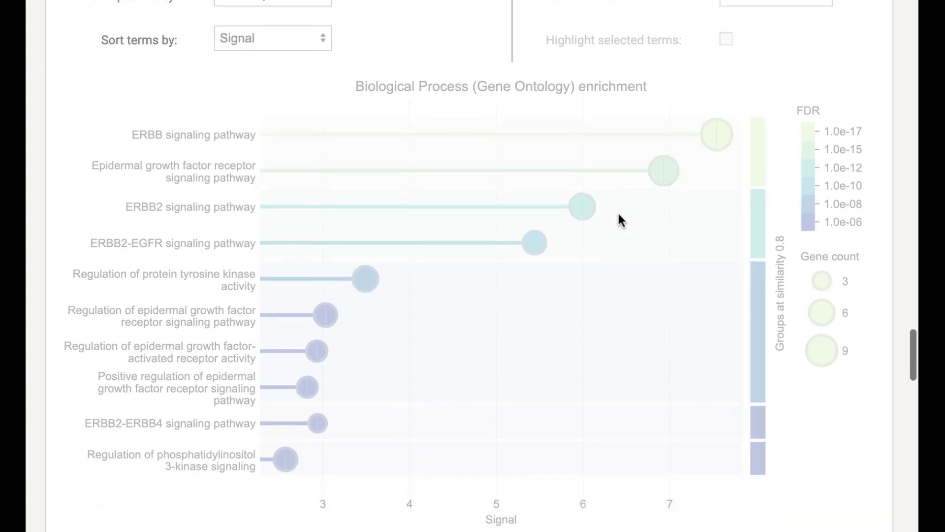
scroll(714, 202, up, 2)
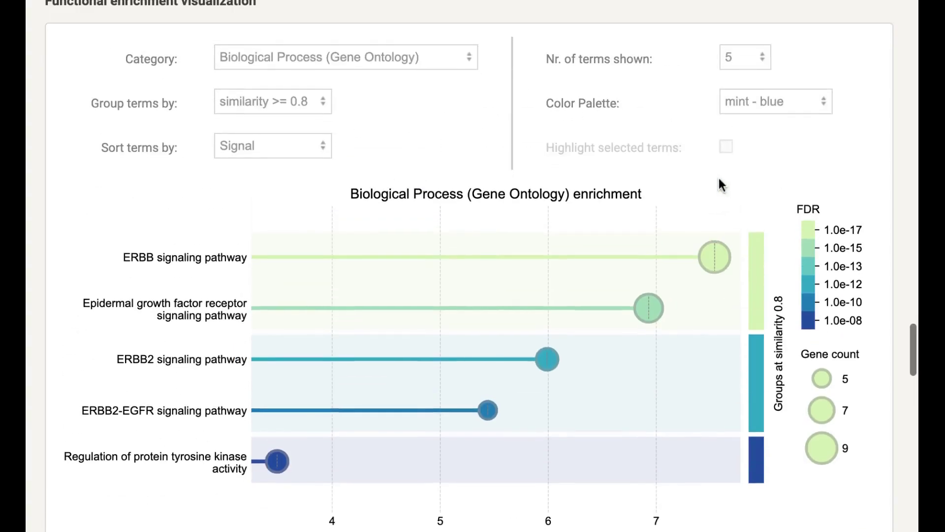
click(732, 49)
key(BackSpace)
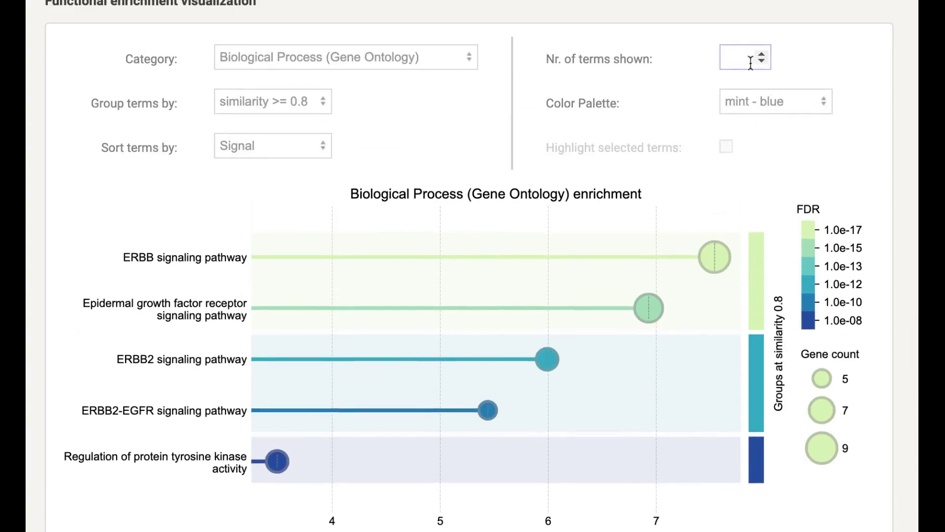
text(15)
click(821, 51)
scroll(680, 204, down, 1)
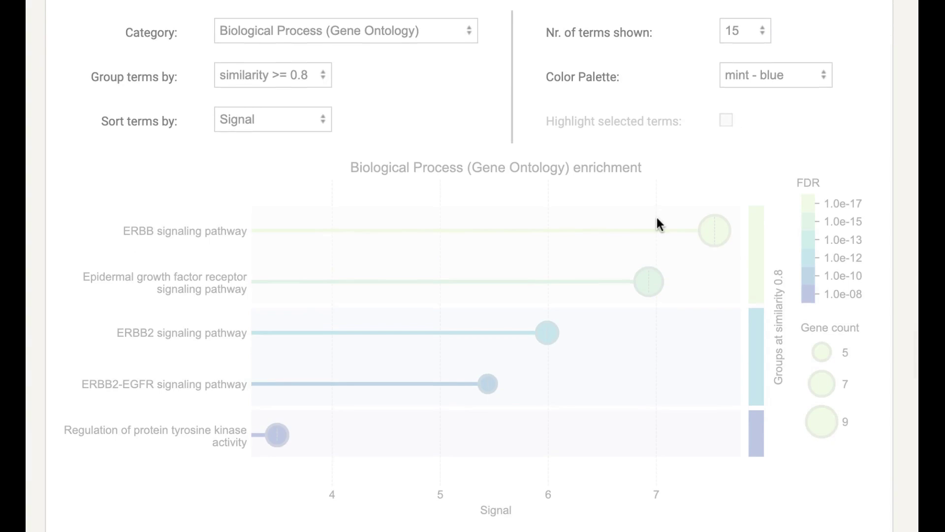
scroll(771, 51, down, 1)
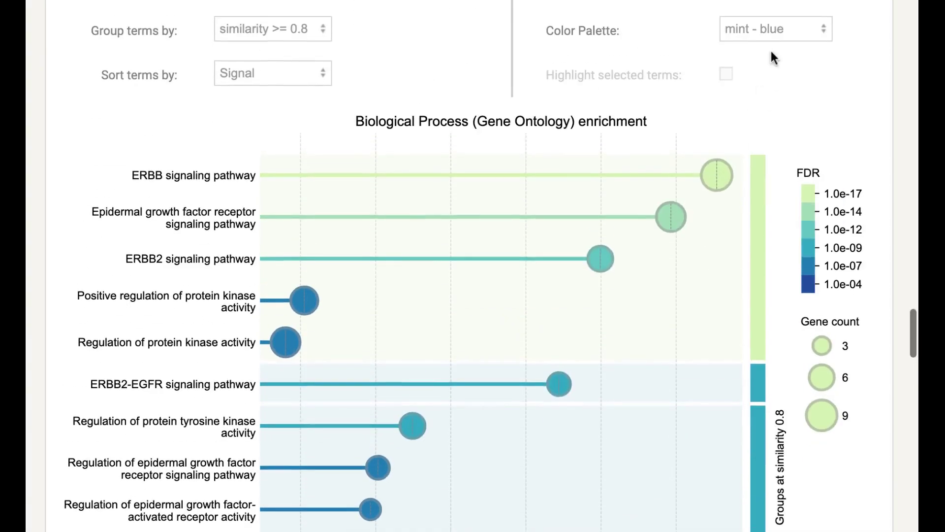
Try lime - emerald, green - blue, peach - purple and straw - navy palettes, then choose yellow - pink
click(778, 29)
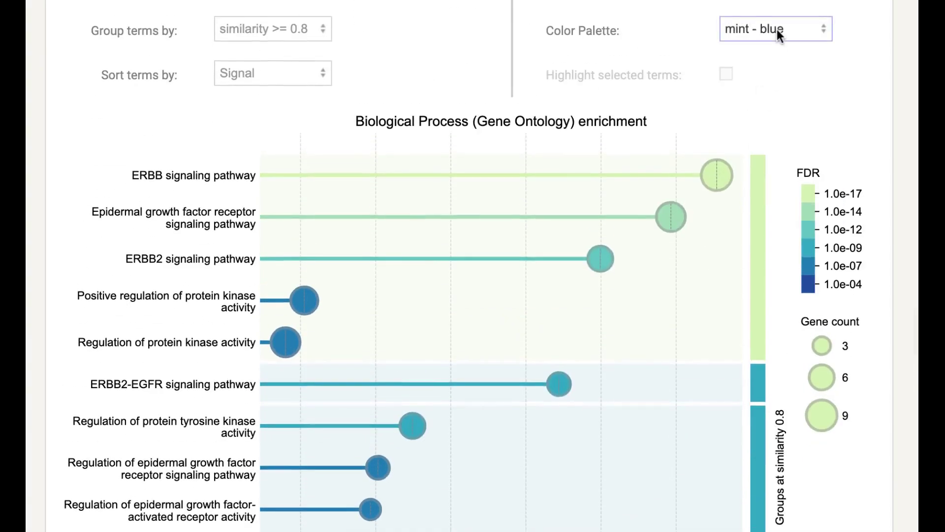
click(822, 45)
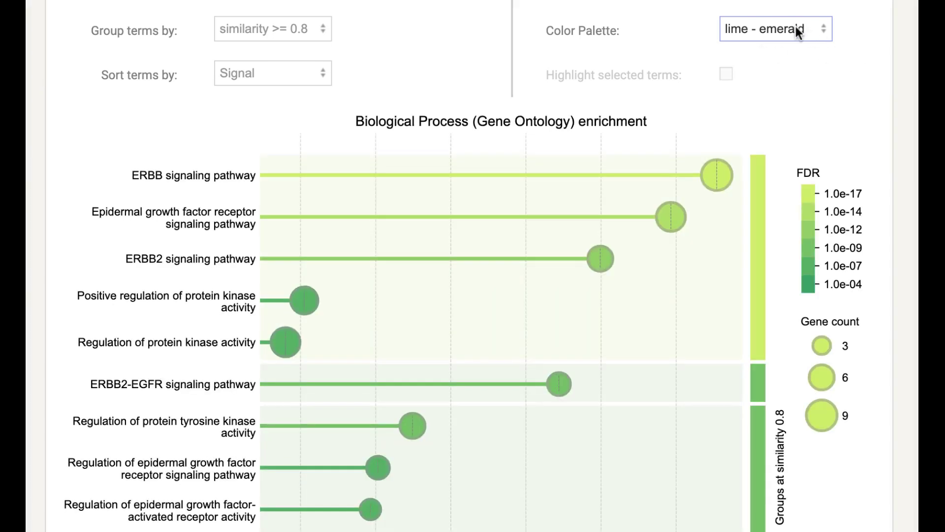
click(795, 25)
click(794, 57)
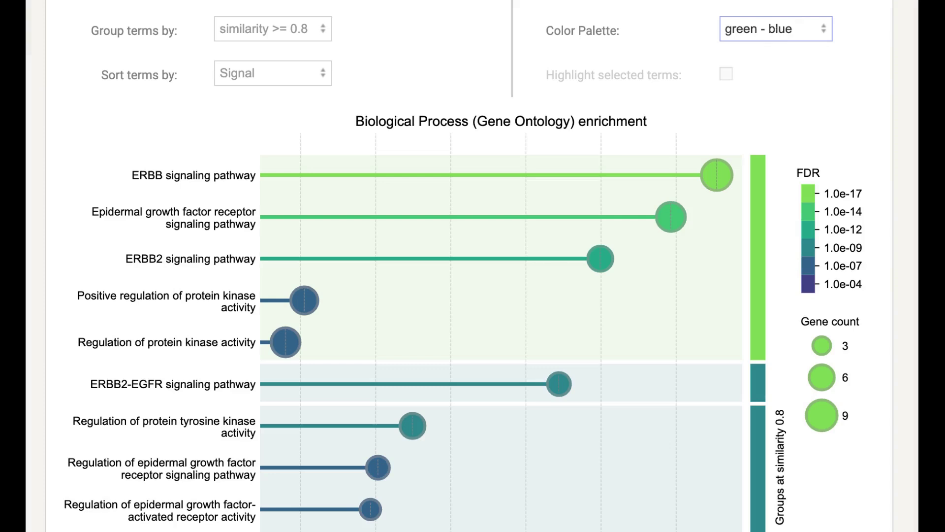
click(827, 87)
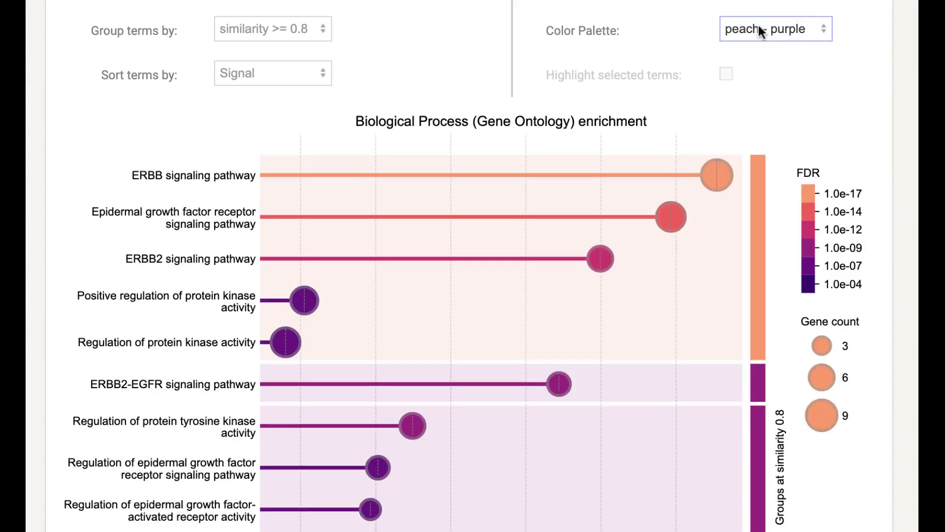
click(828, 66)
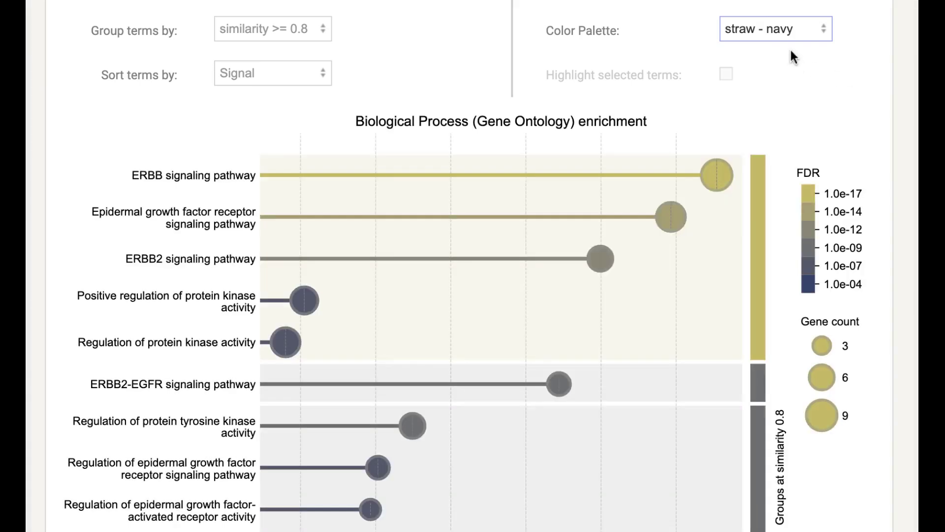
click(775, 30)
click(778, 95)
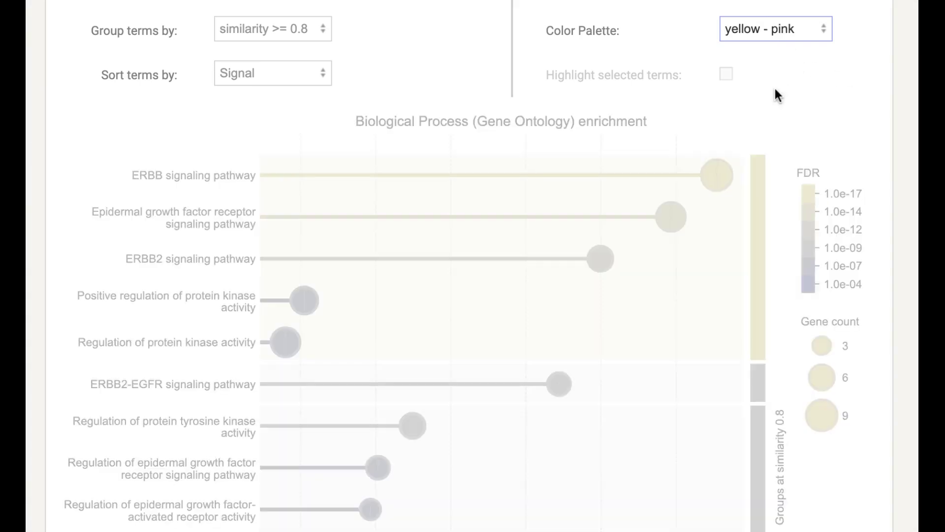
scroll(738, 206, down, 8)
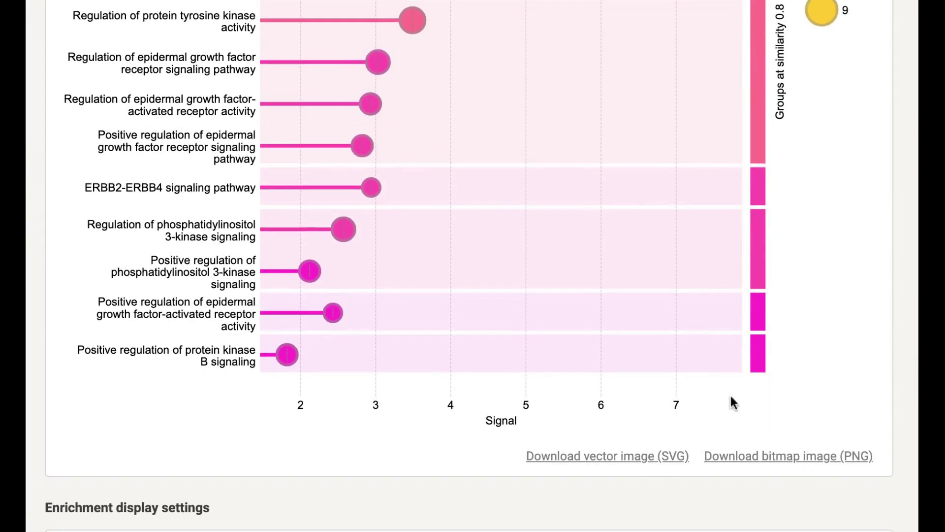
scroll(772, 348, up, 1)
scroll(771, 345, down, 2)
scroll(655, 354, up, 4)
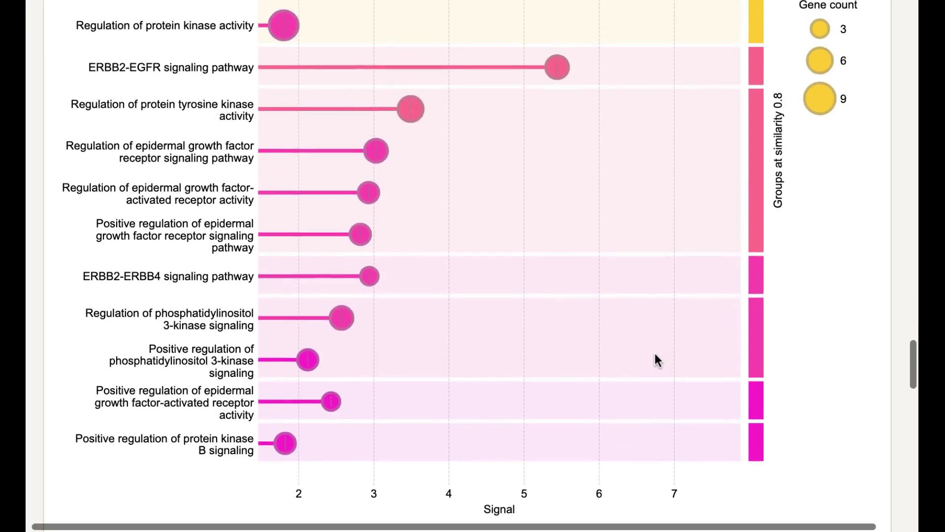
scroll(655, 353, up, 12)
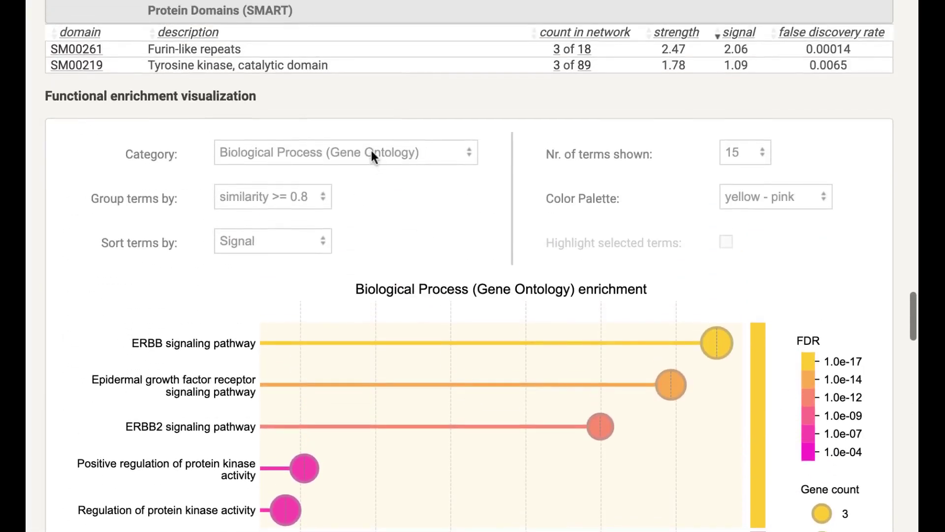
Preview the plot with Molecular Function, then Disease-gene Associations categories
click(366, 152)
click(366, 165)
scroll(491, 246, down, 1)
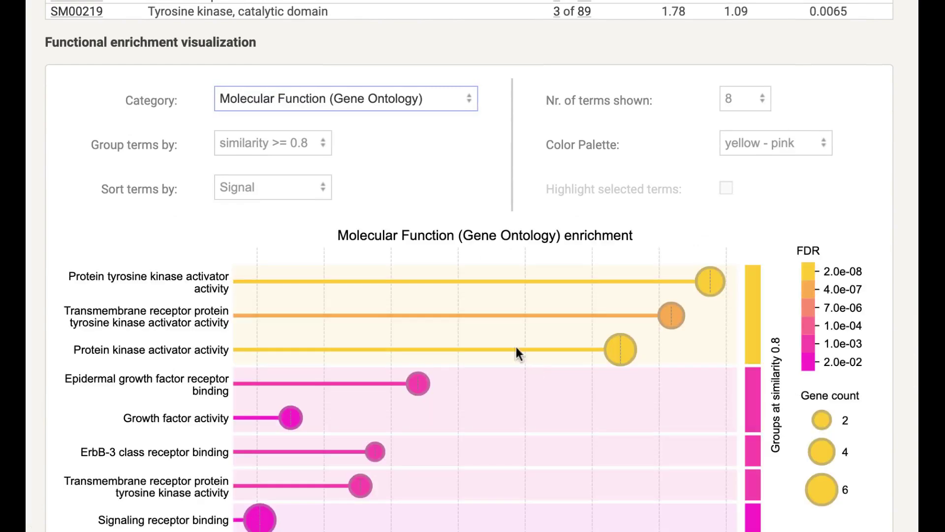
click(391, 104)
click(348, 249)
scroll(655, 175, down, 4)
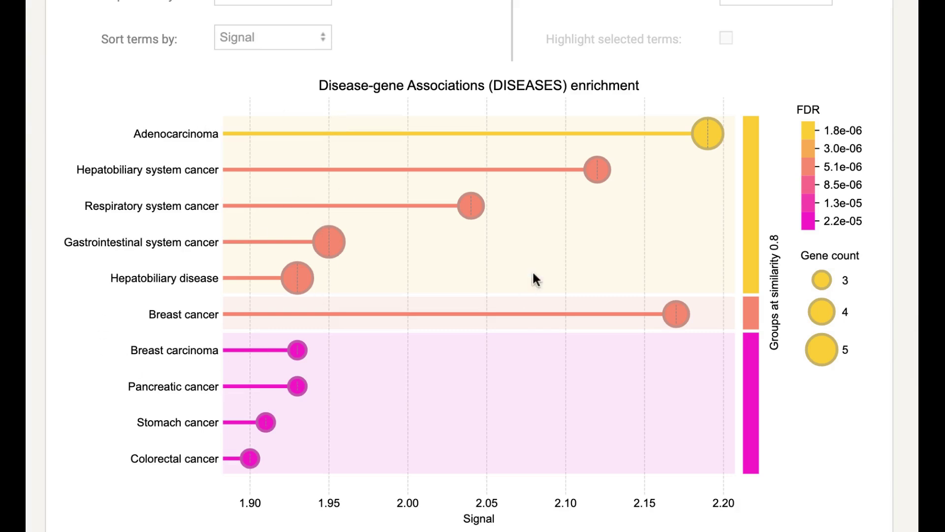
scroll(723, 251, up, 2)
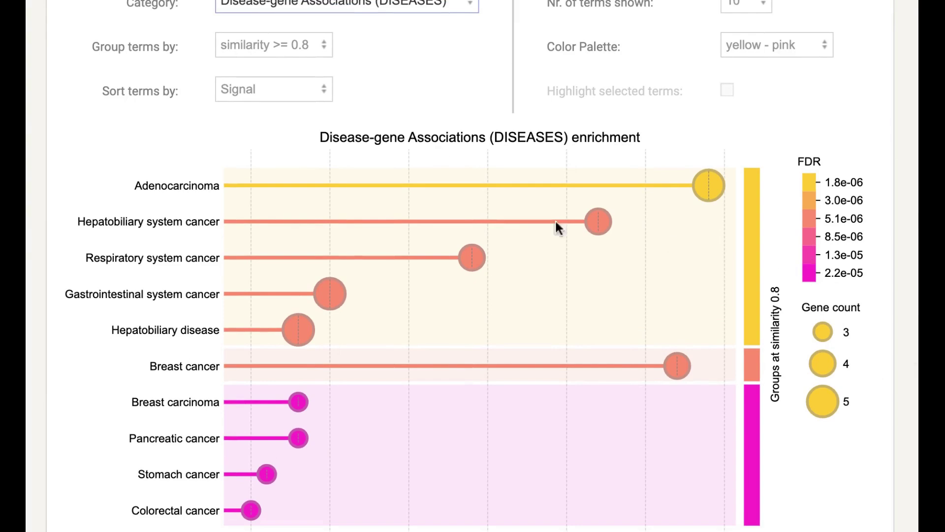
scroll(507, 207, up, 2)
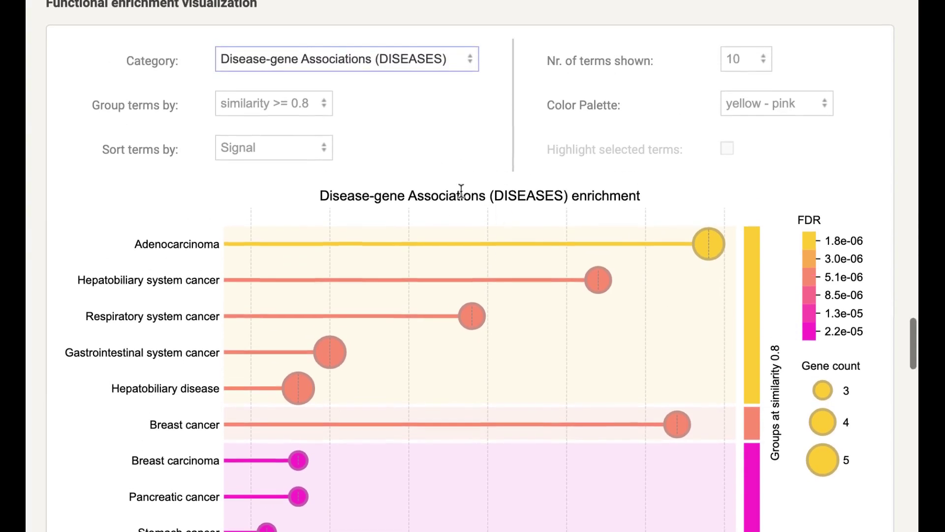
Switch the enrichment plot category to KEGG Pathways and scroll to Save / Export
click(367, 58)
click(387, 88)
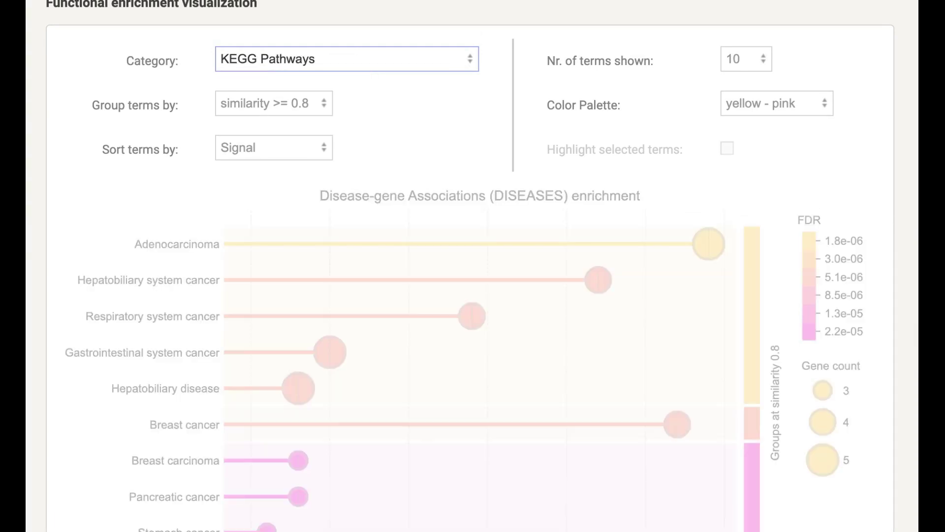
scroll(450, 241, down, 10)
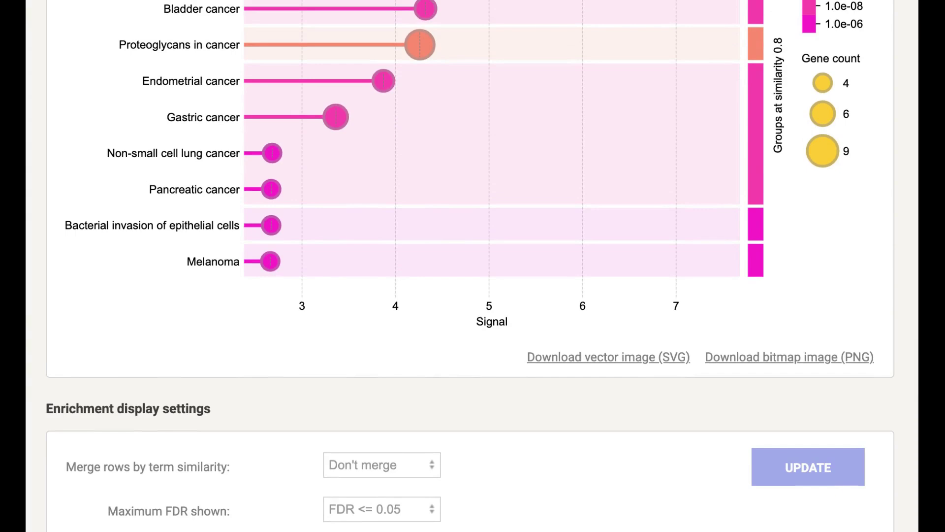
scroll(473, 266, down, 10)
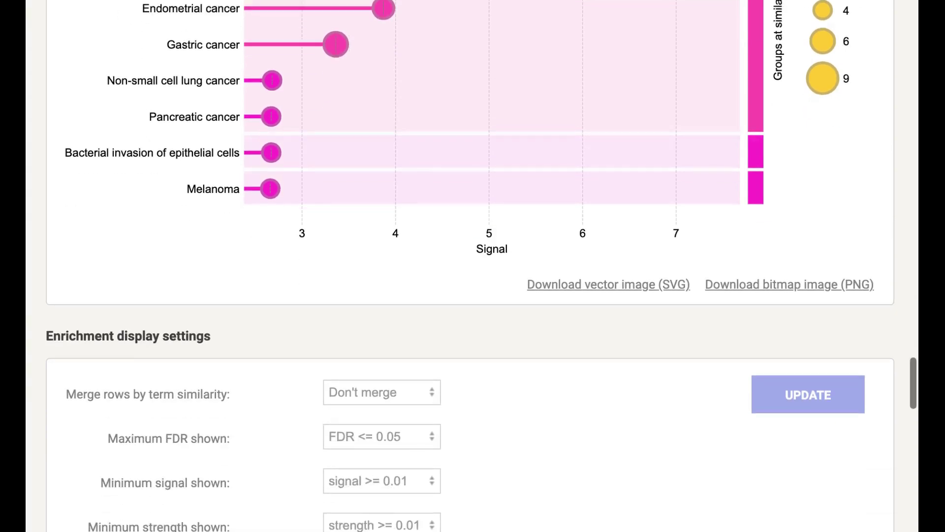
scroll(477, 254, down, 8)
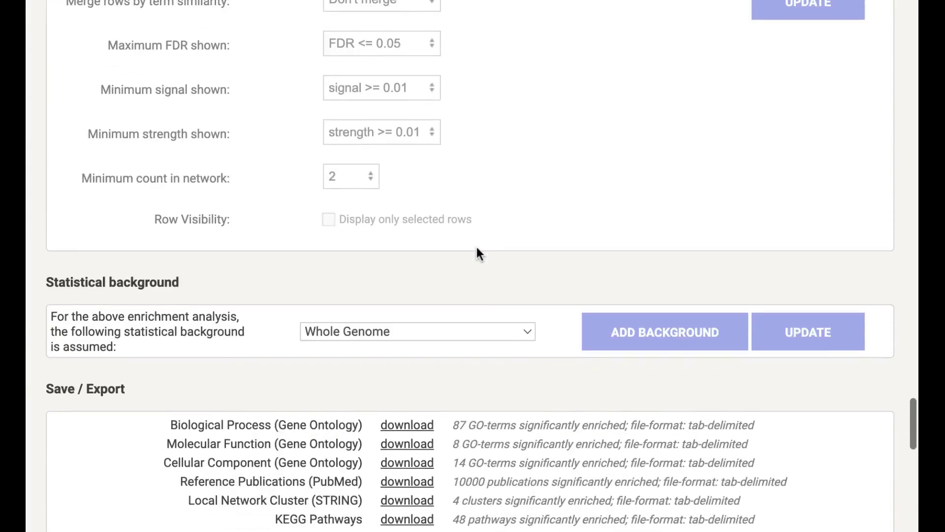
scroll(382, 349, down, 4)
scroll(382, 350, down, 1)
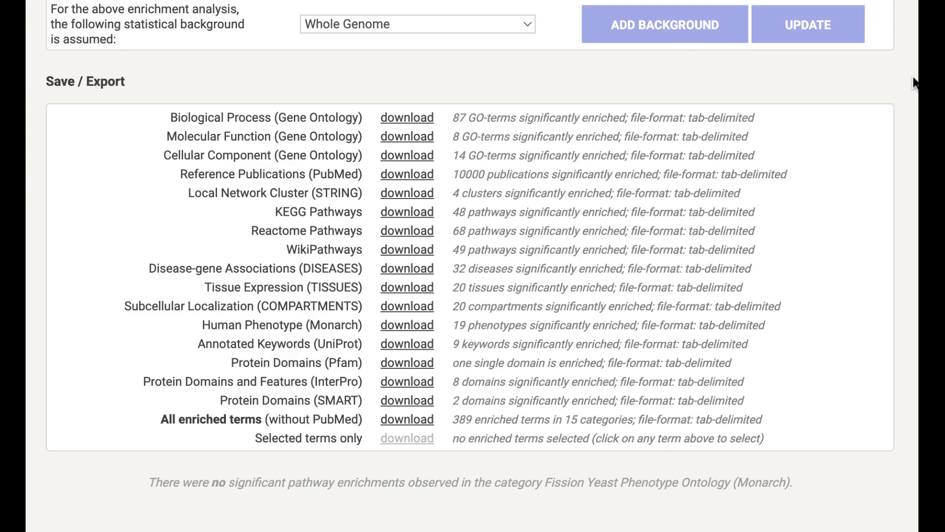
drag(837, 492, 797, 134)
click(797, 135)
drag(902, 203, 766, 179)
click(820, 59)
mouse_move(768, 115)
mouse_down()
mouse_move(783, 5)
mouse_move(816, 192)
mouse_up()
click(898, 129)
scroll(896, 98, down, 5)
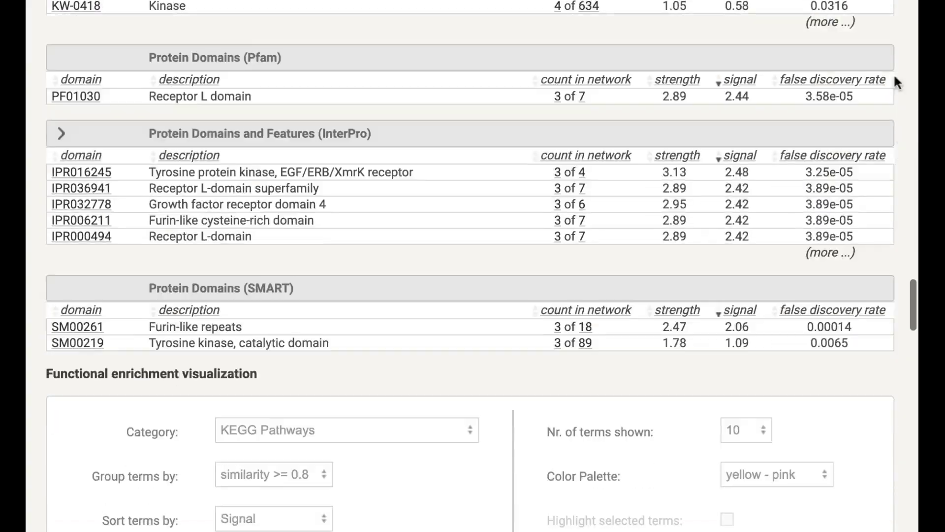
scroll(664, 142, up, 20)
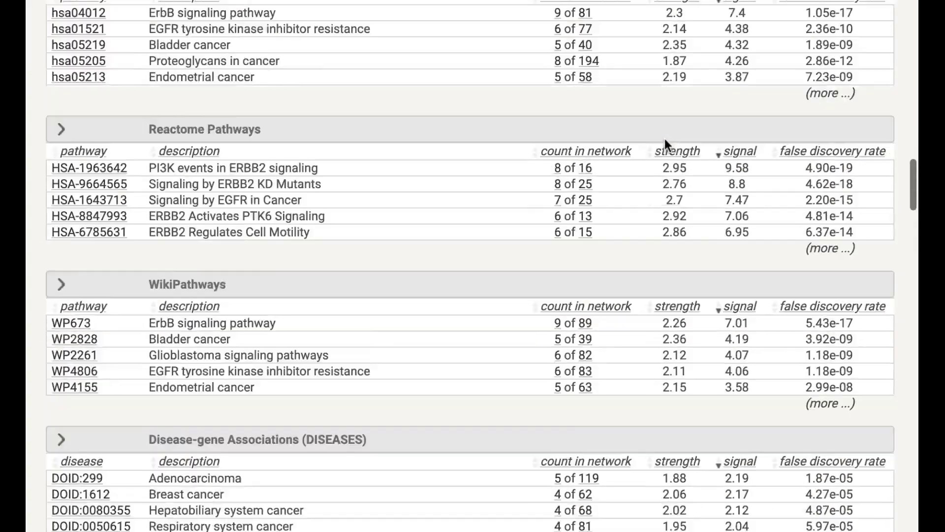
scroll(665, 143, up, 5)
scroll(665, 143, down, 10)
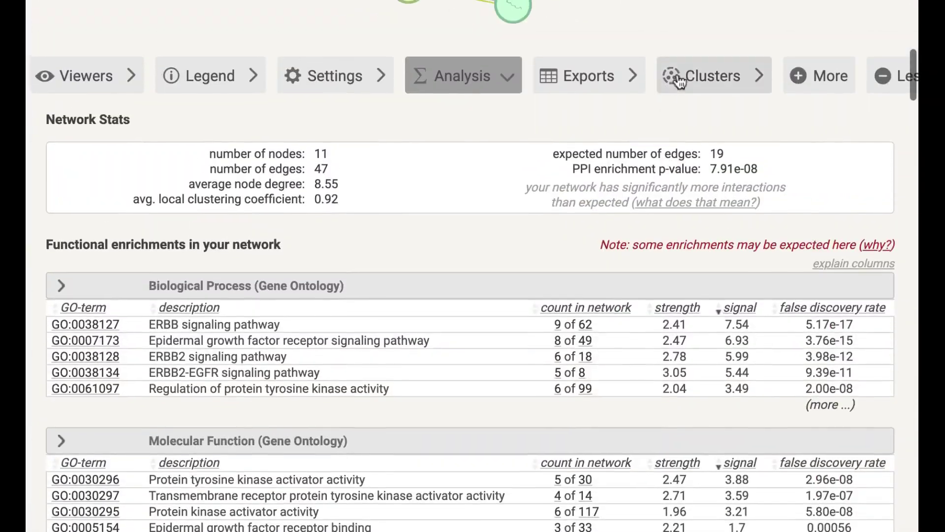